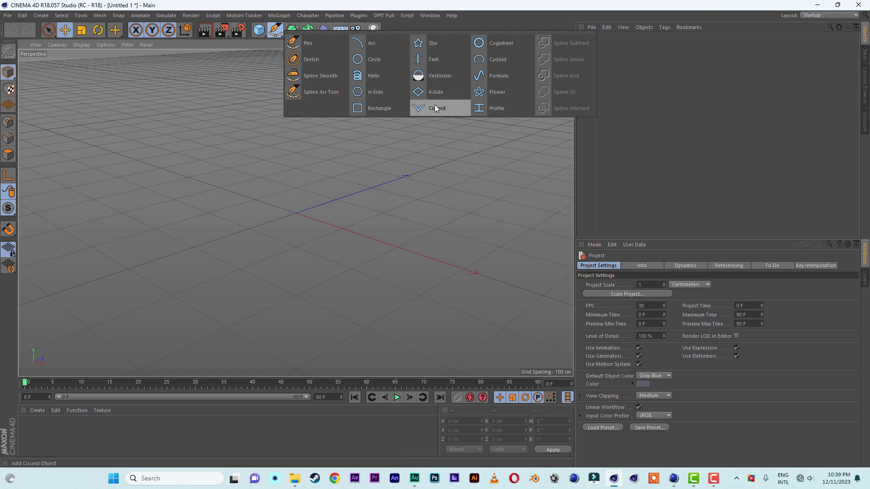
- Add a Star spline with five points and an outer radius of 250 cm
click(436, 46)
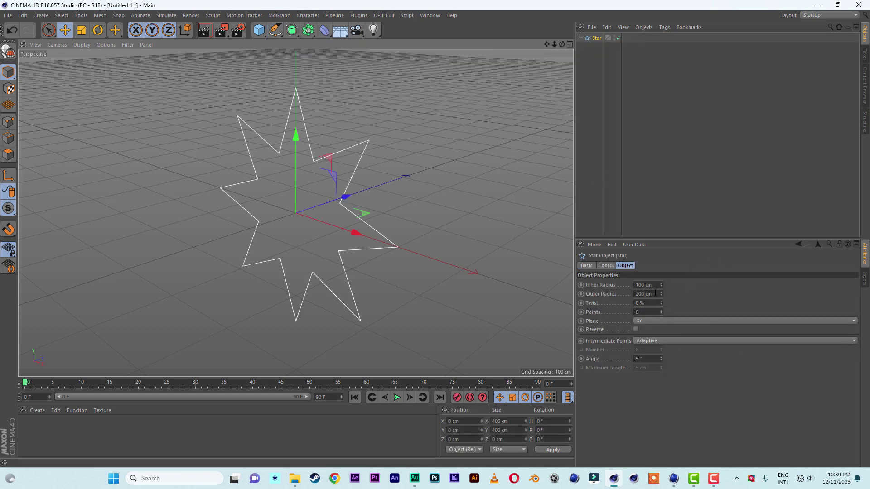
click(639, 294)
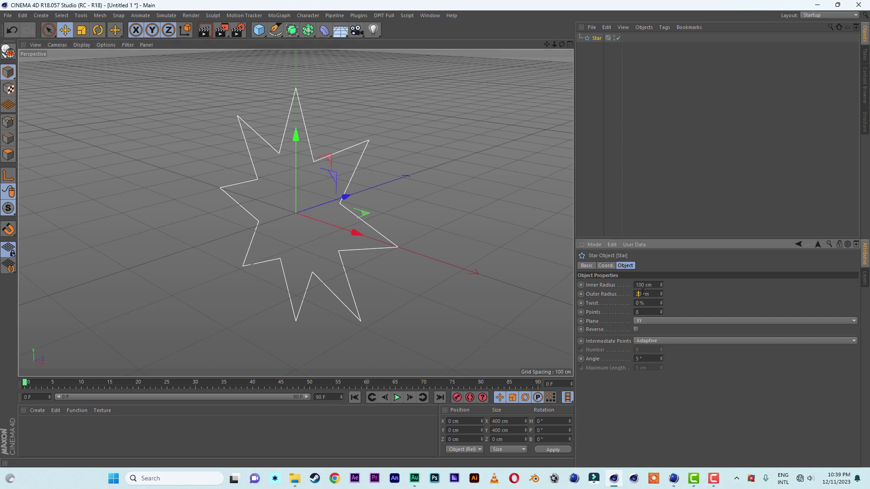
text(5)
key(Return)
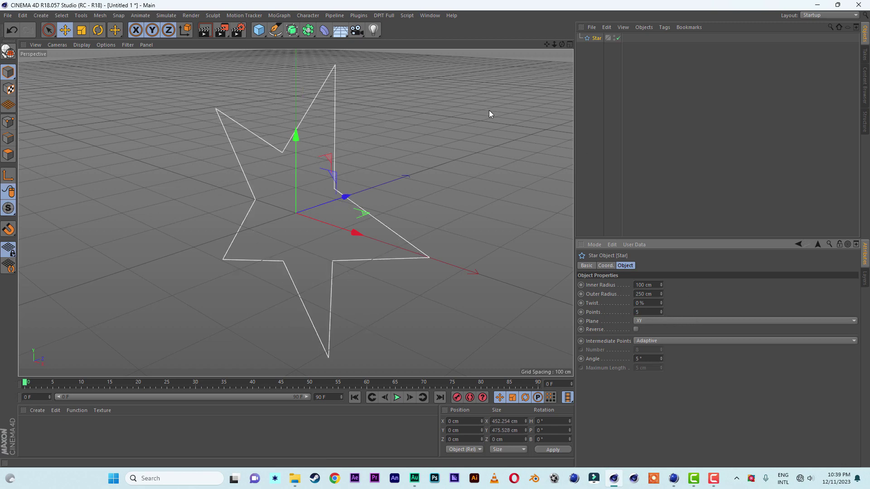
- Set the star's bank rotation to about -17° so one tip points straight up
alt+drag(395, 203, 453, 201)
click(605, 266)
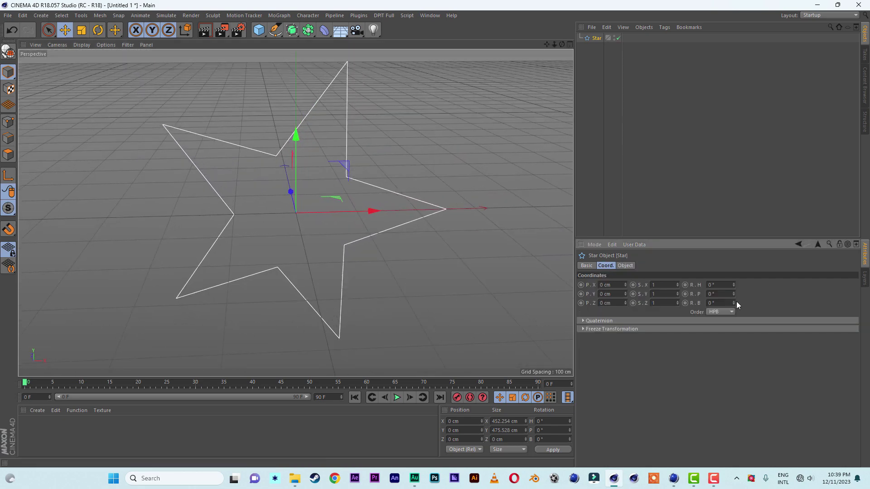
drag(734, 306, 734, 305)
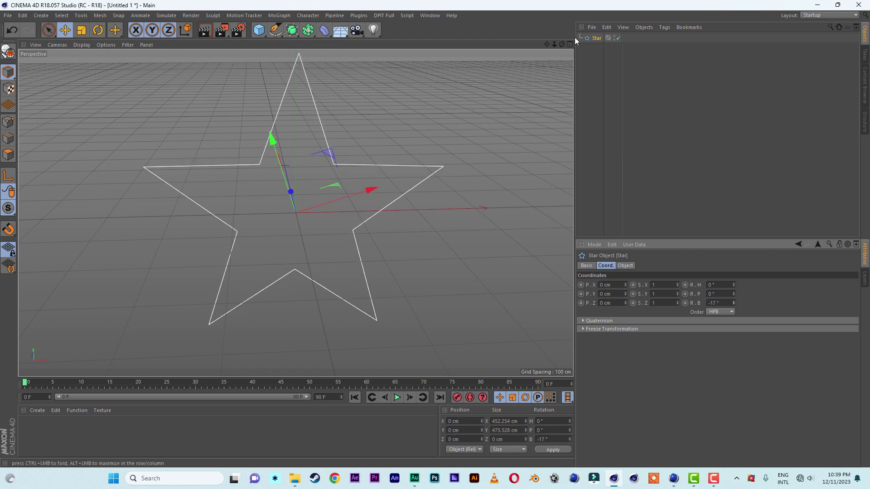
- Duplicate the star and move the copy along Z to about -18 cm
drag(547, 44, 570, 50)
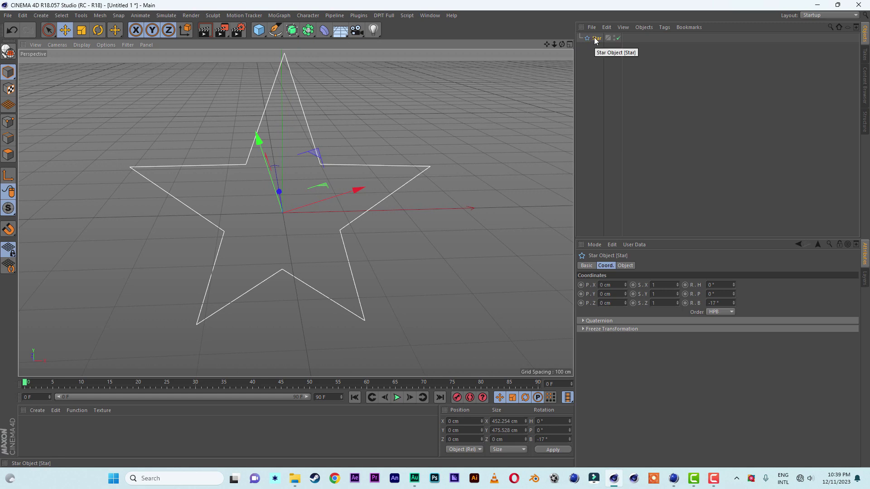
ctrl+drag(595, 42, 590, 70)
alt+drag(363, 177, 254, 207)
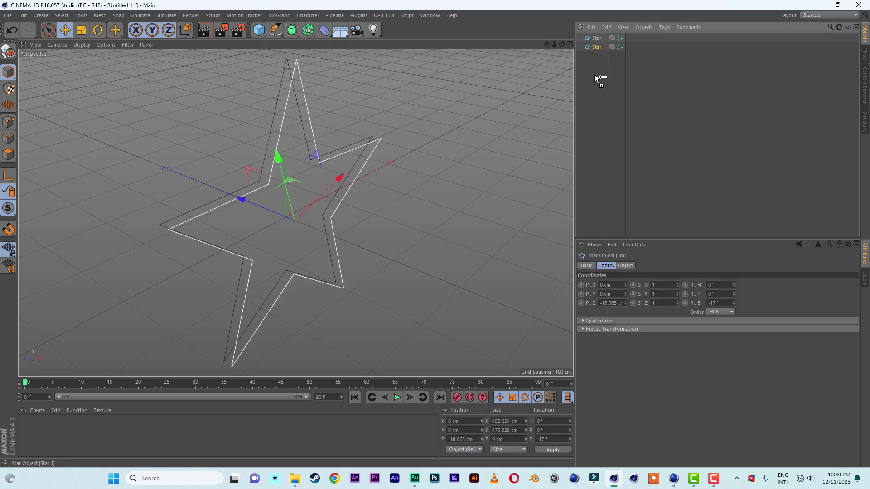
- Duplicate the second star and move the new copy along Z to about -78 cm
ctrl+drag(595, 76, 594, 110)
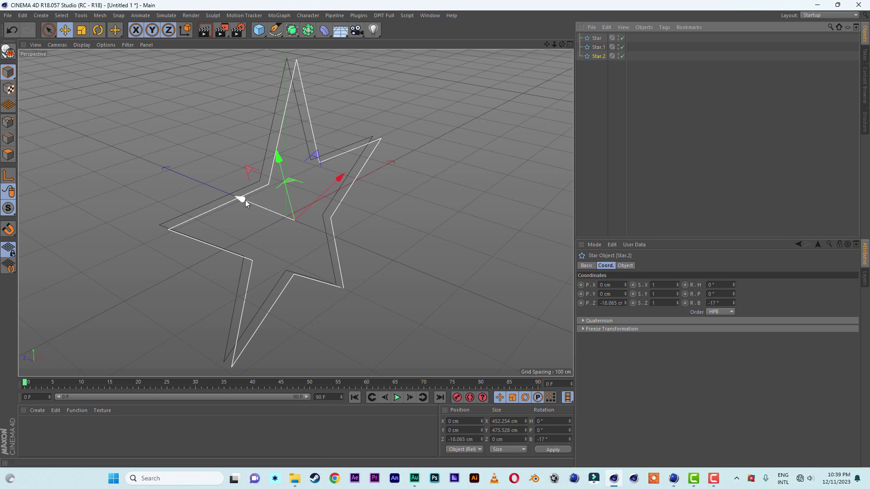
drag(244, 200, 270, 213)
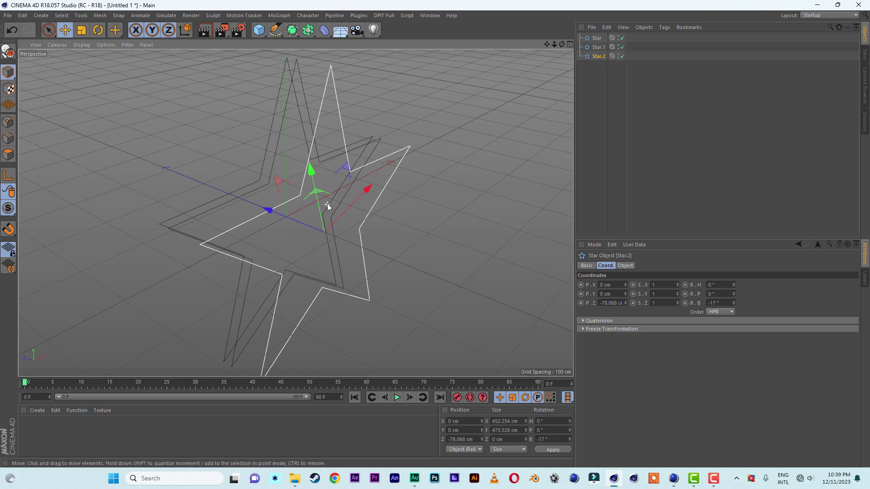
alt+drag(329, 206, 313, 191)
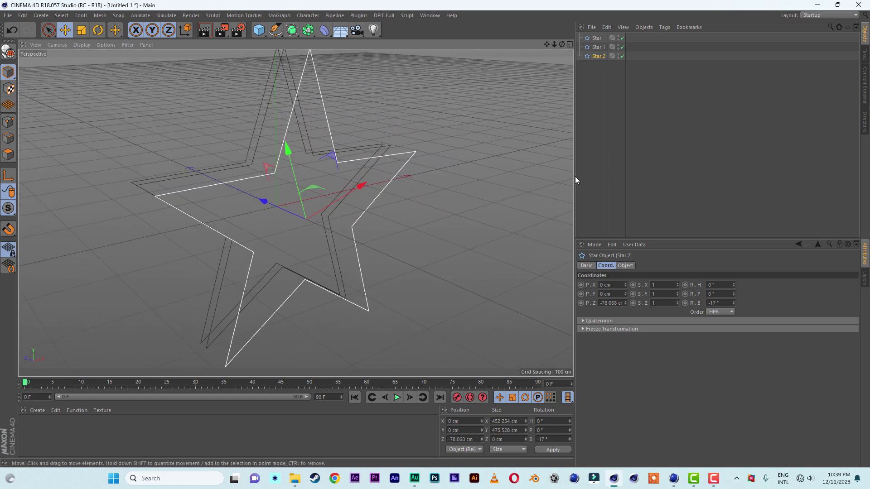
- Set the third star's inner radius to 1 cm and outer radius to 2.5 cm, and move it to about -65 cm on Z
click(626, 266)
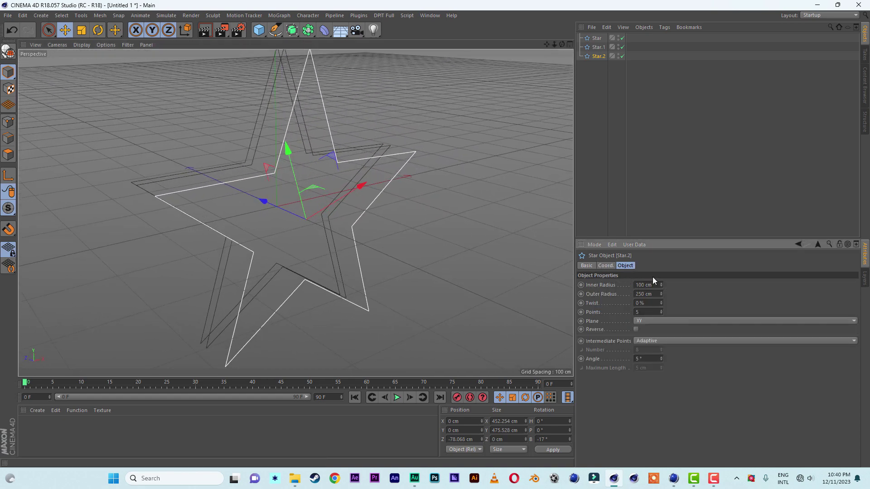
drag(660, 285, 636, 296)
text(1)
key(Return)
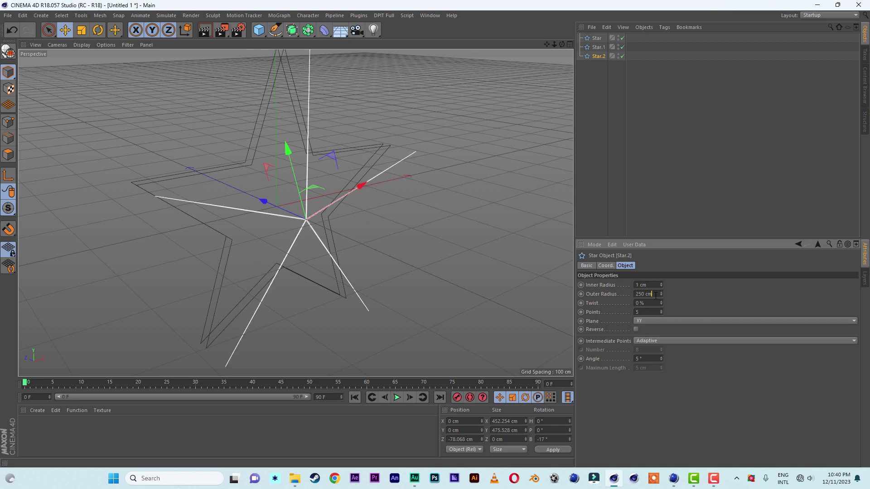
drag(655, 295, 573, 294)
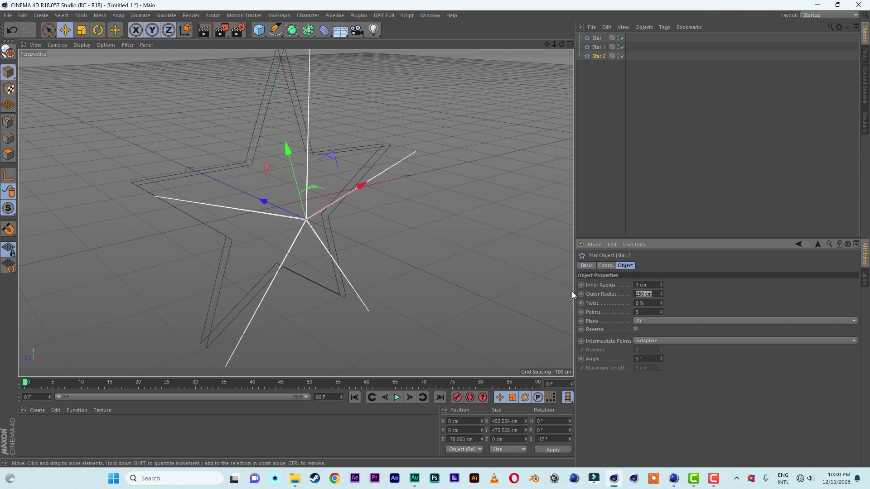
text(2.5)
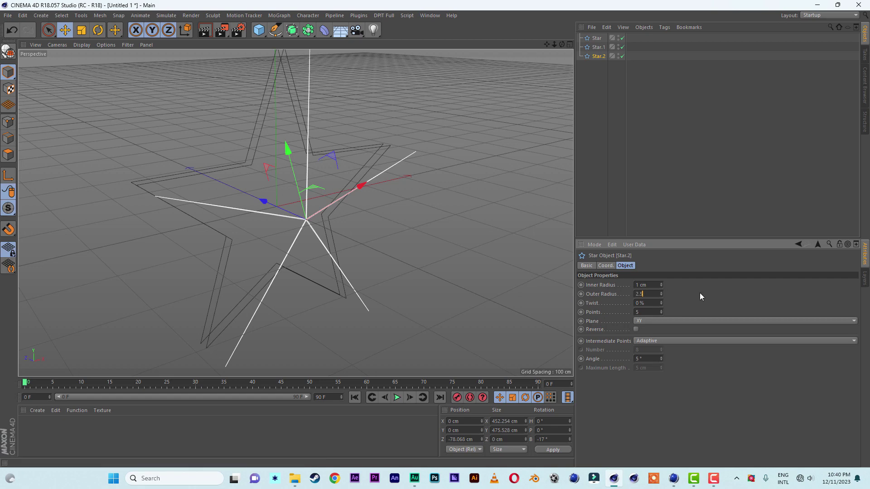
key(Return)
alt+drag(392, 266, 310, 216)
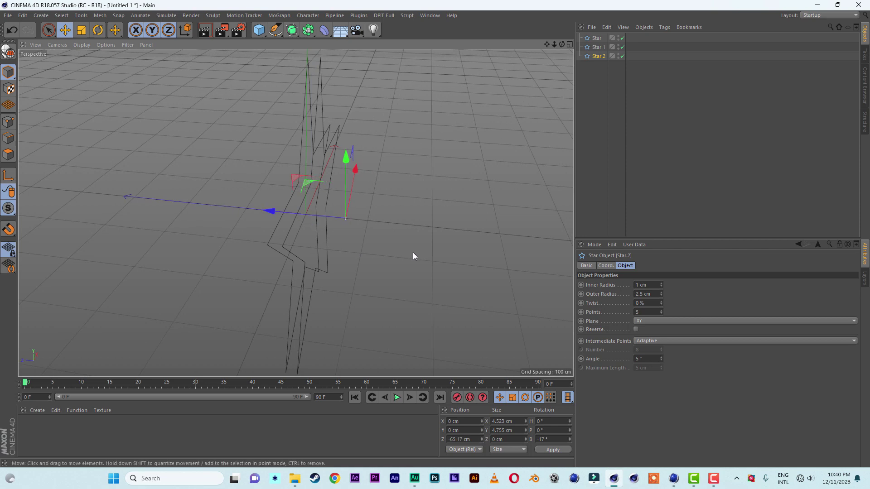
- Create a Loft object and place all three star splines inside it as children
mouse_move(413, 252)
alt+mouse_down()
mouse_move(332, 219)
mouse_move(335, 225)
alt+mouse_up()
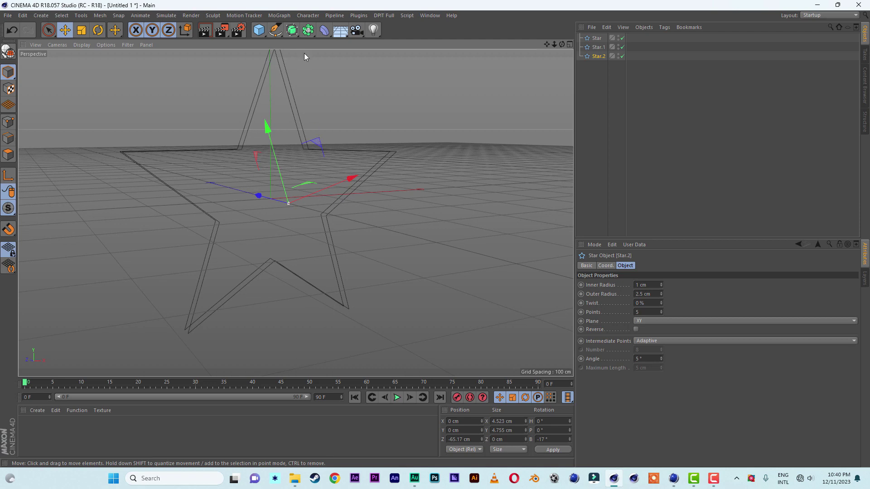
click(293, 34)
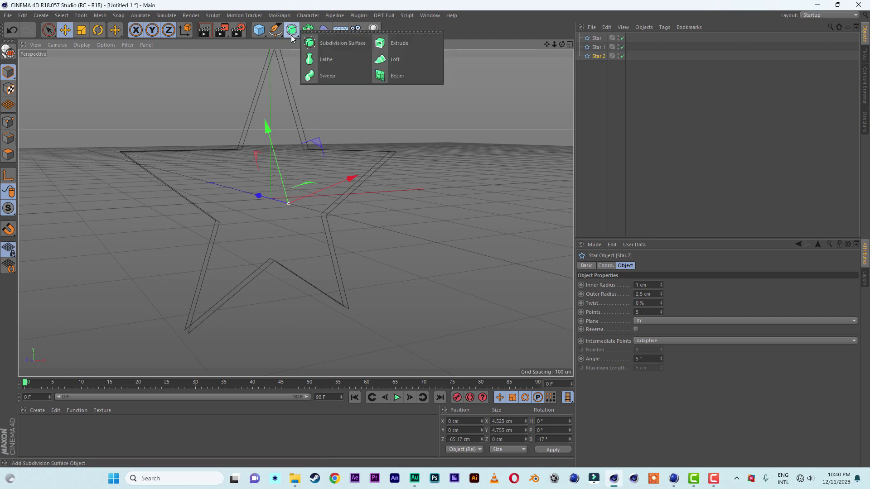
click(400, 59)
drag(597, 78, 597, 38)
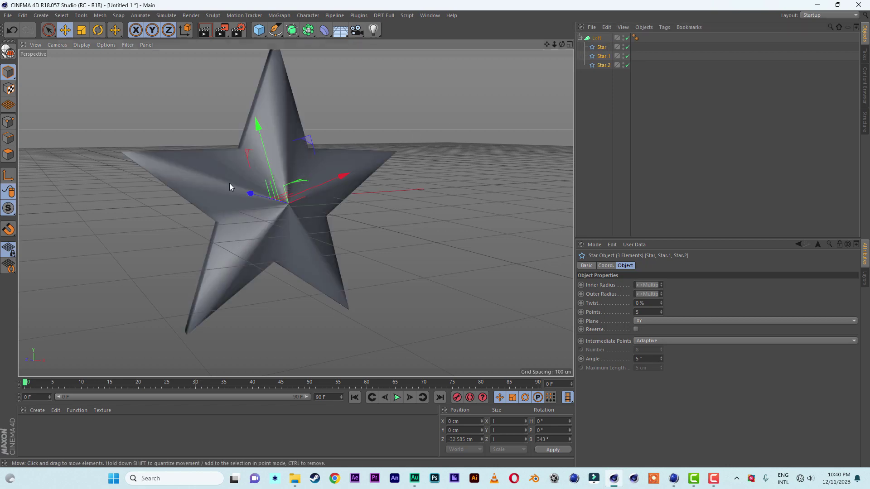
alt+drag(230, 183, 244, 204)
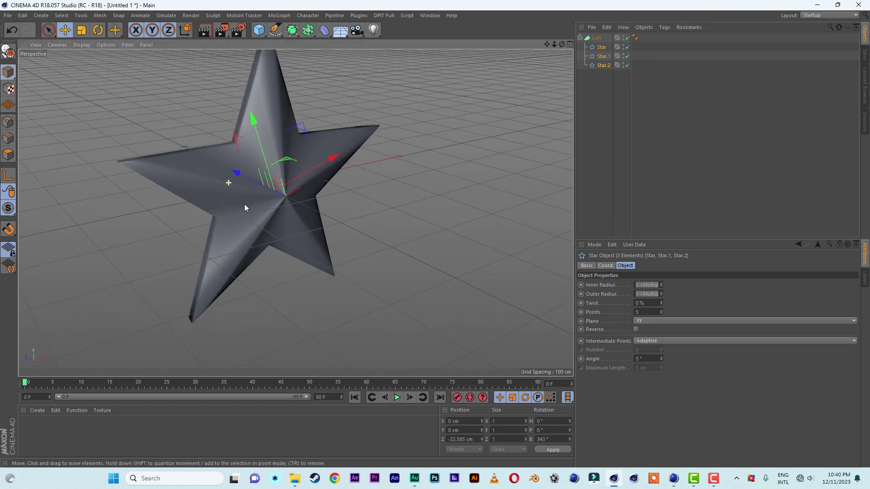
drag(547, 44, 312, 167)
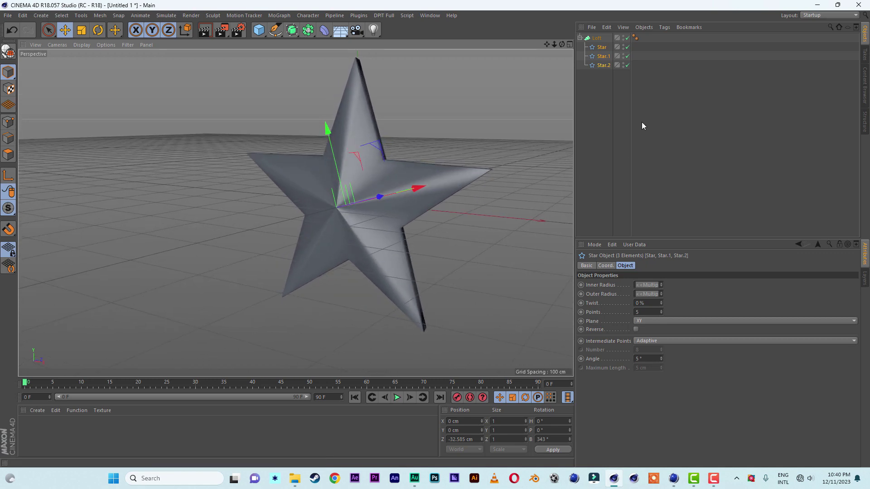
- Set the Loft's mesh subdivision U to 11, mesh subdivision V to 2 and isoparm subdivision to 11
click(599, 38)
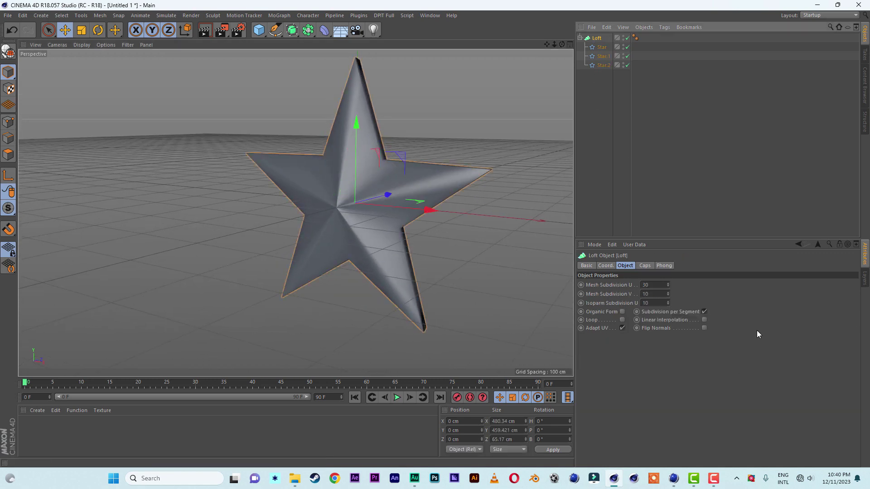
click(656, 285)
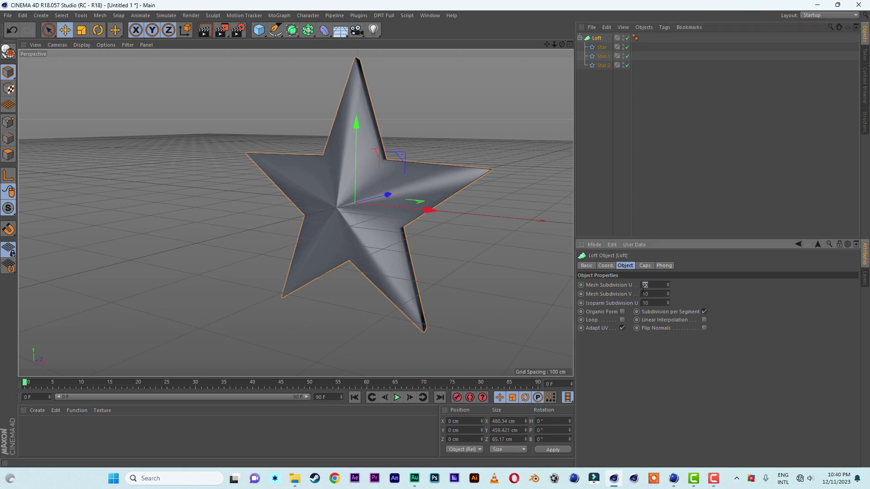
key(Return)
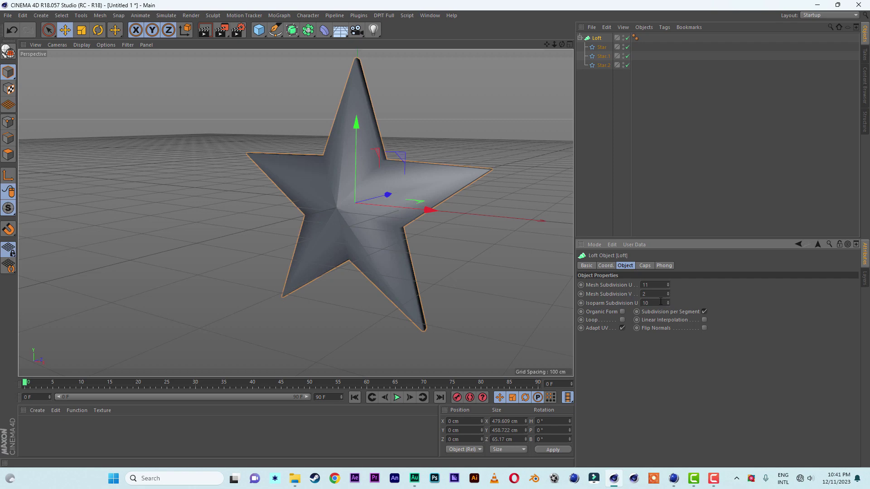
click(643, 303)
- Move the smallest star along Z to about -91 cm to deepen the Loft's peak, and render the active view
alt+drag(407, 195, 485, 178)
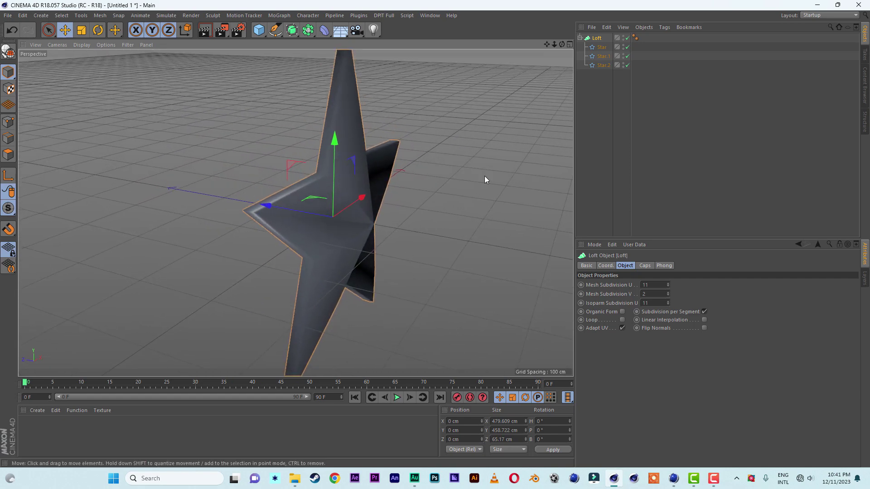
click(599, 67)
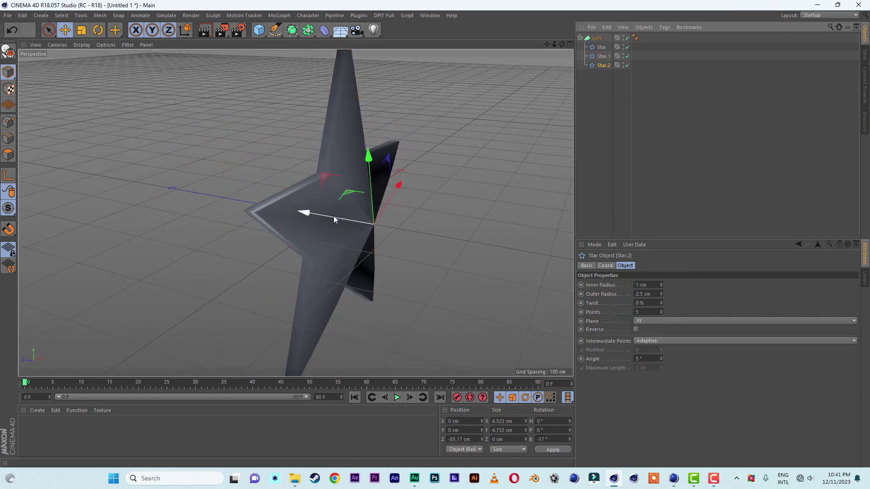
drag(334, 216, 449, 175)
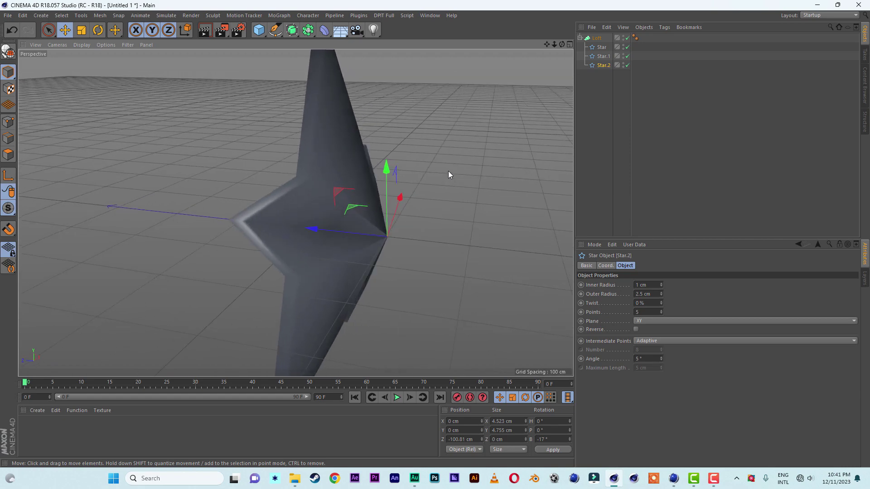
drag(354, 235, 362, 203)
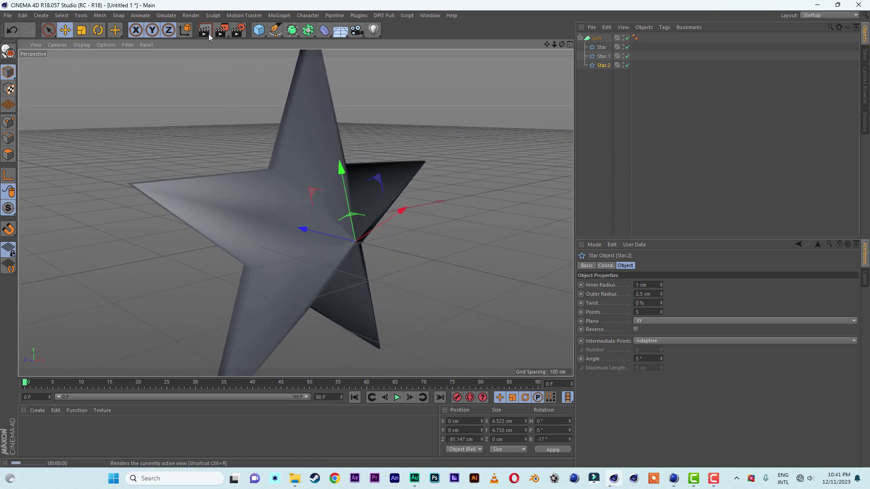
click(208, 35)
- Duplicate the original star spline outside the Loft and place the copy inside a new Extrude object
alt+drag(318, 114, 538, 88)
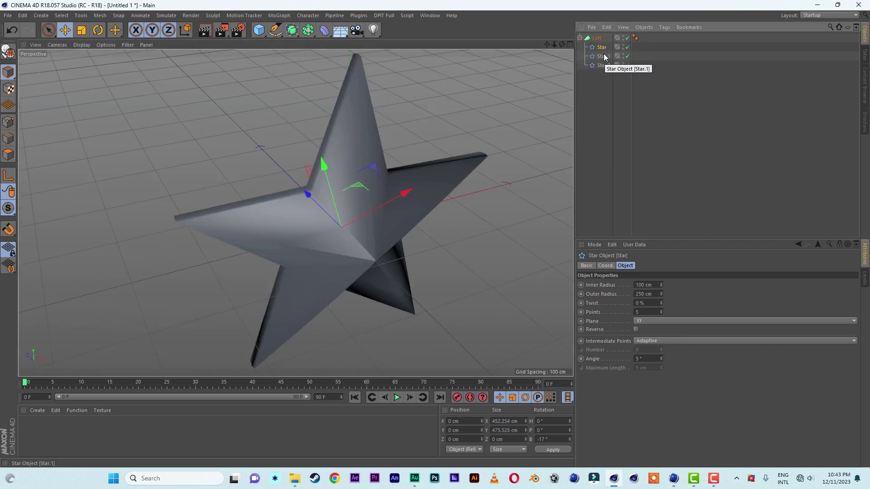
click(598, 53)
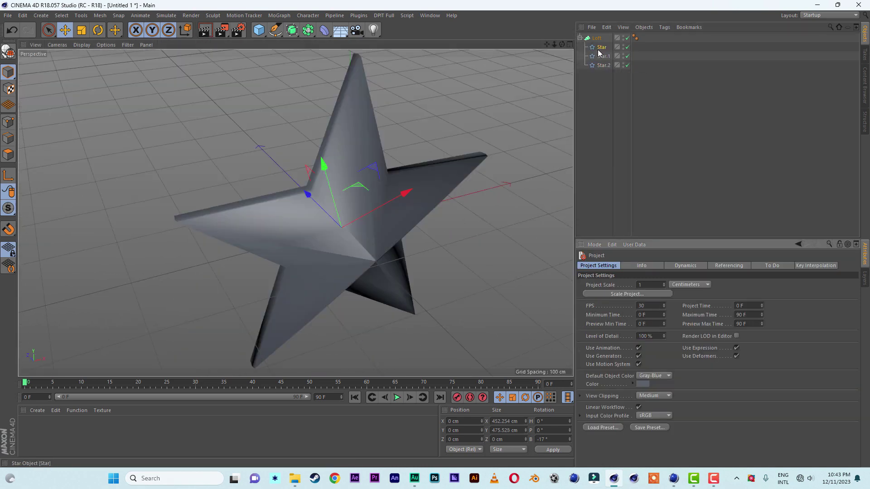
click(602, 48)
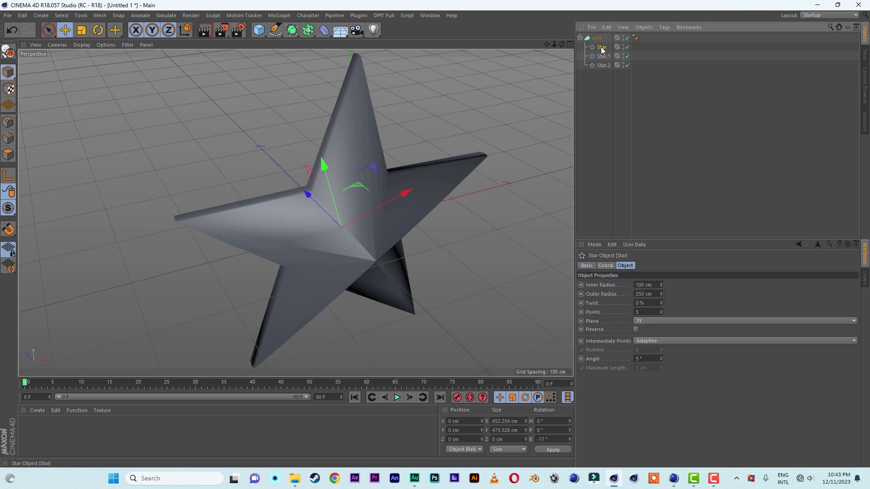
mouse_move(602, 50)
mouse_down()
mouse_move(601, 108)
mouse_move(586, 45)
mouse_up()
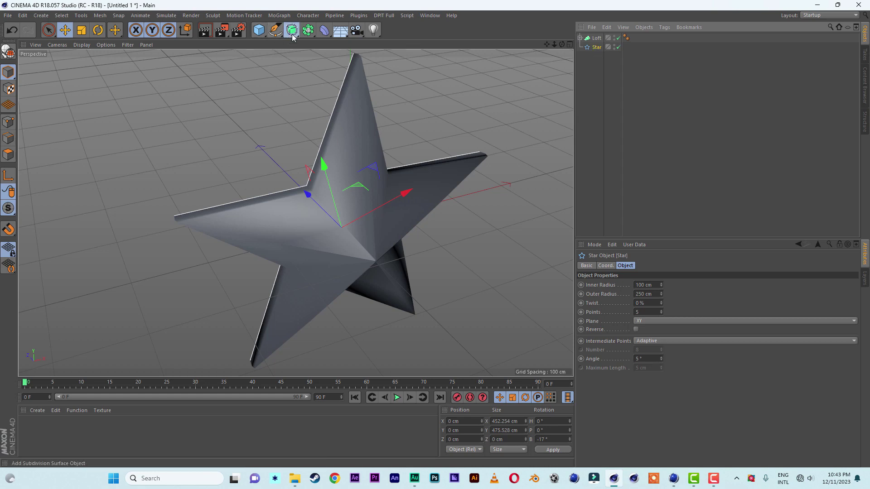
drag(292, 30, 385, 41)
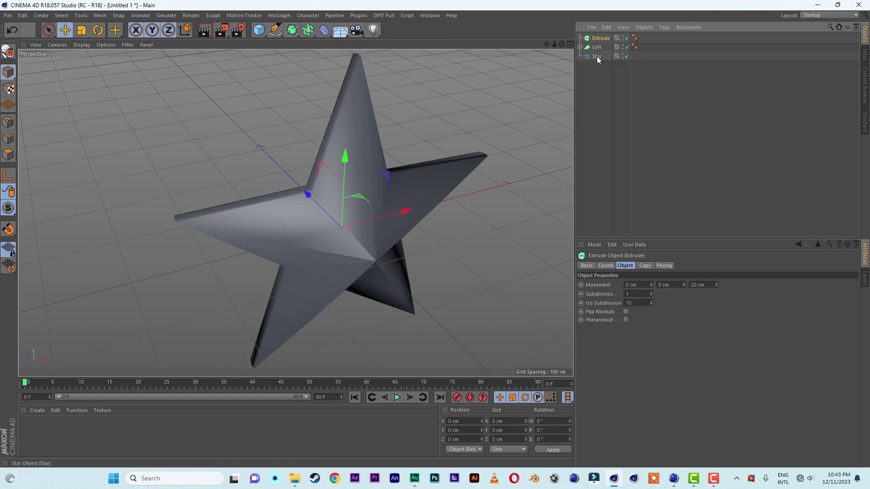
drag(599, 58, 598, 40)
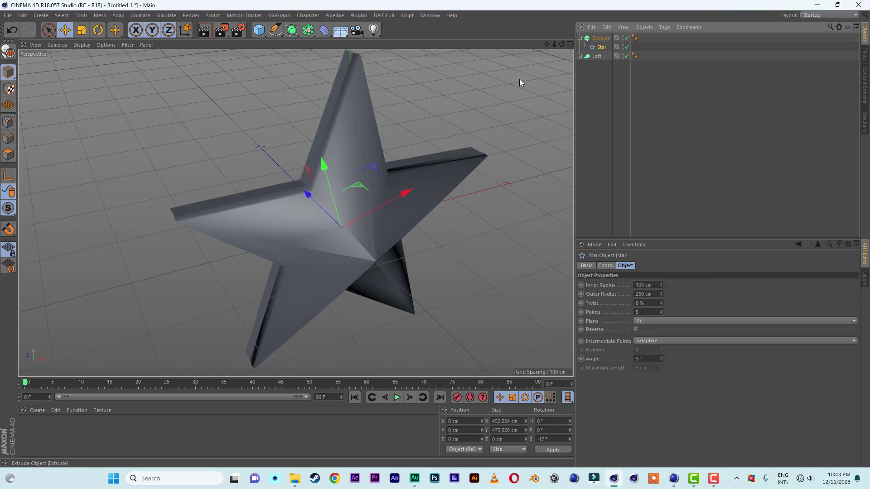
- Set the extruded star spline's inner radius to 110 cm and outer radius to 274 cm
alt+drag(376, 209, 404, 175)
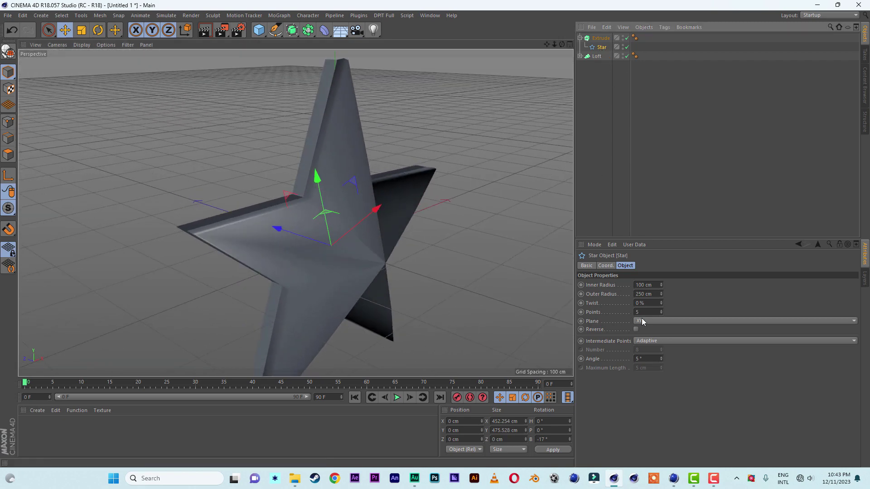
click(642, 286)
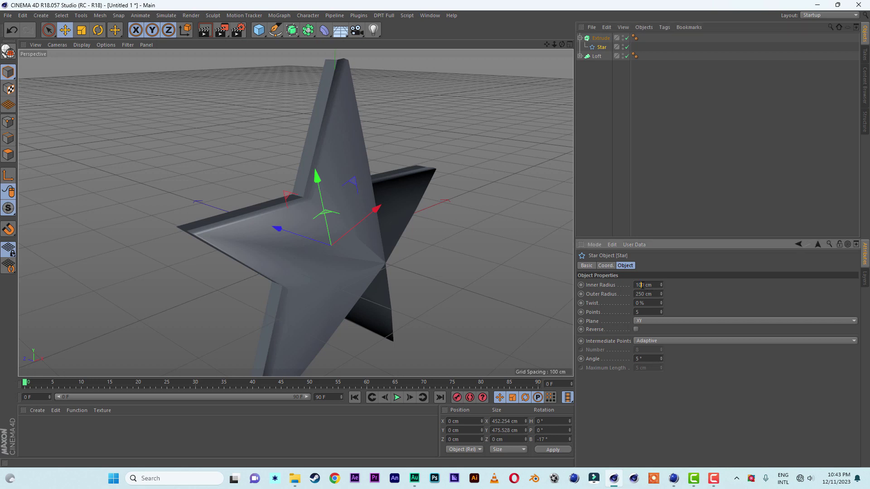
key(Return)
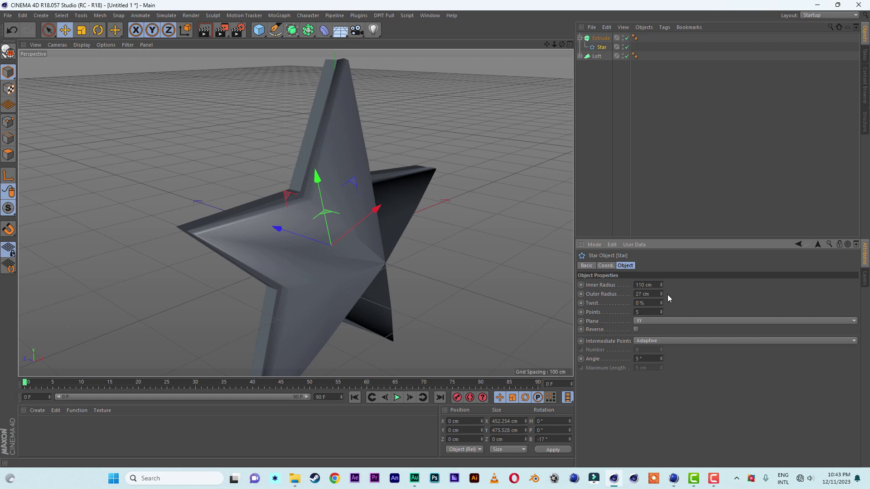
drag(668, 295, 700, 293)
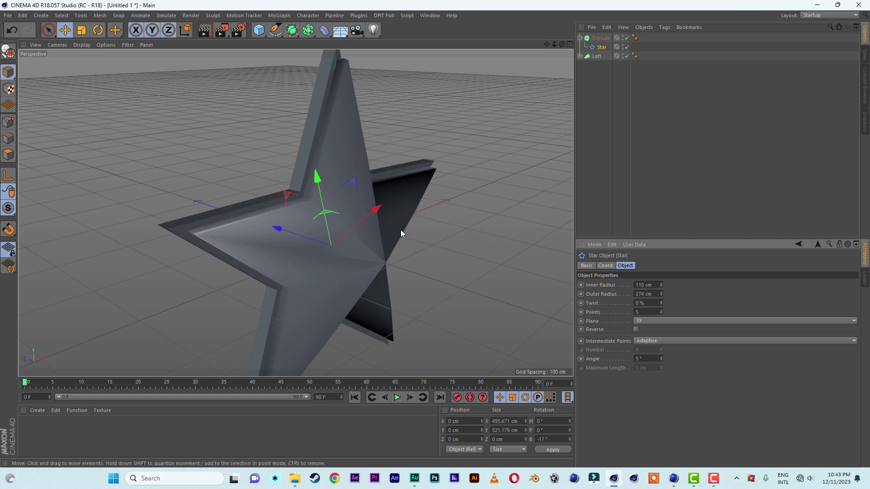
- Move the Extrude object below the Loft in the object hierarchy and rename it "base"
alt+drag(401, 232, 161, 258)
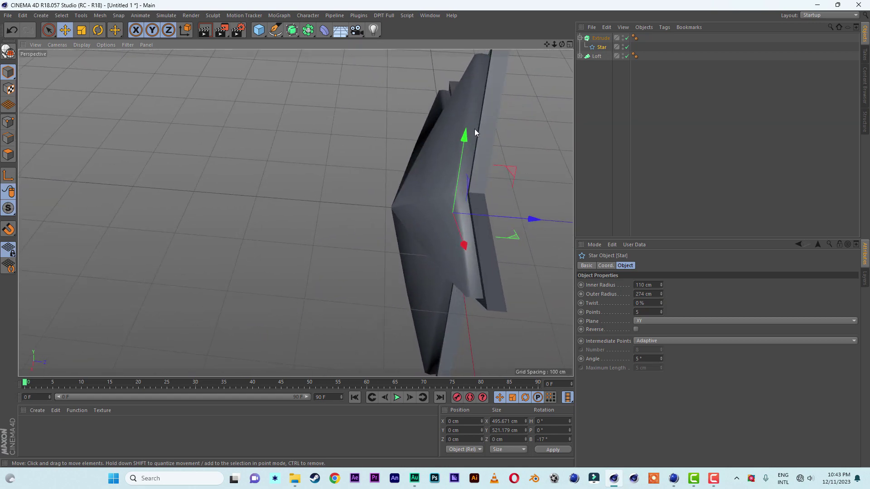
click(580, 38)
click(601, 39)
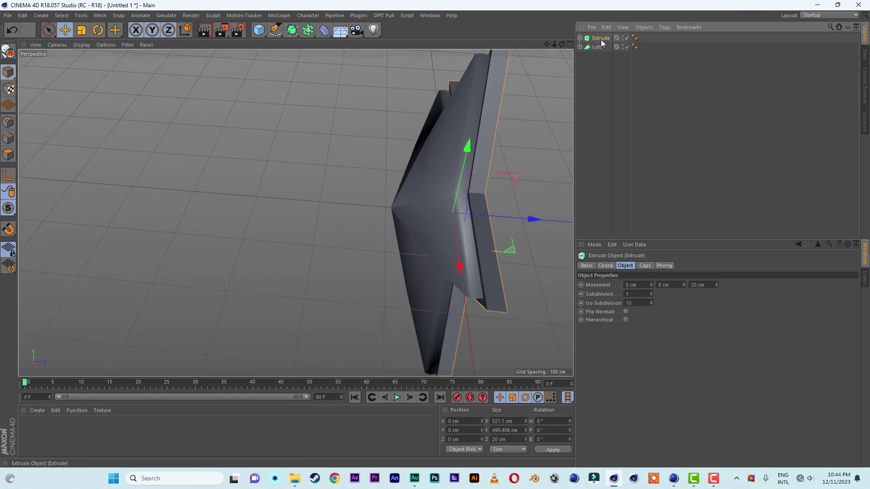
drag(602, 42, 597, 62)
double_click(601, 47)
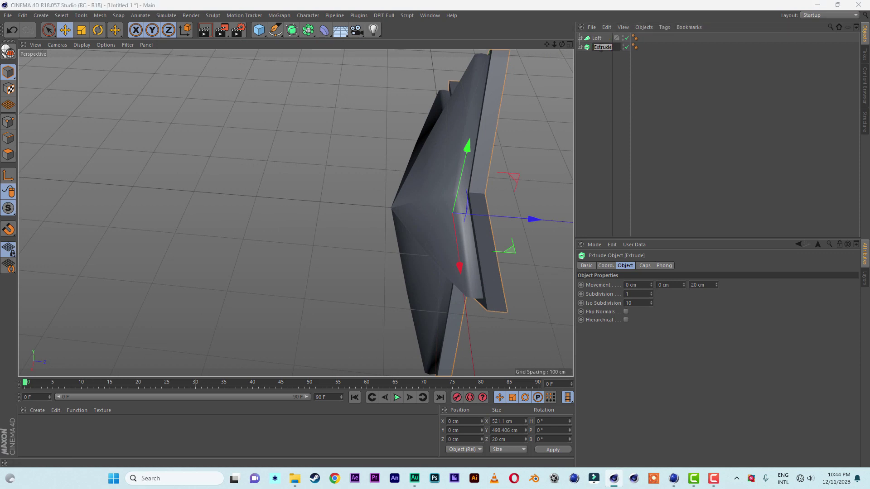
text(base)
key(Return)
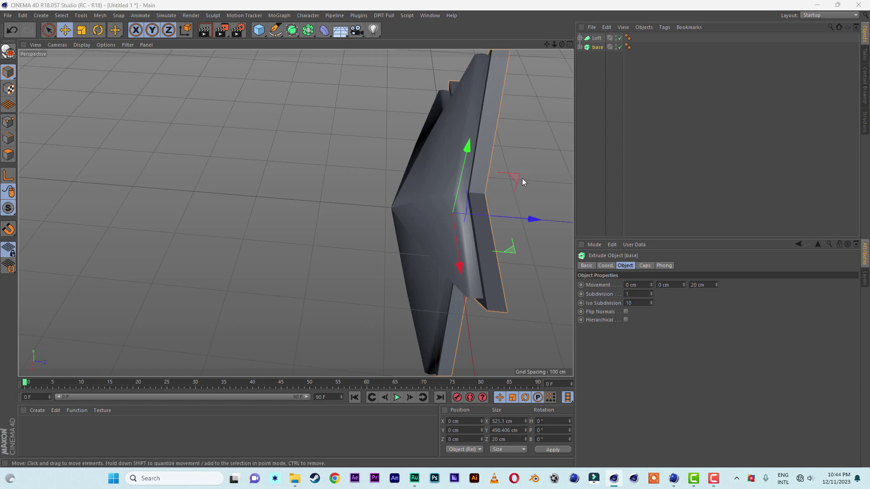
- Move the base along Z to about -5.3 cm and set its Z extrusion movement to 40 cm
alt+drag(522, 178, 519, 154)
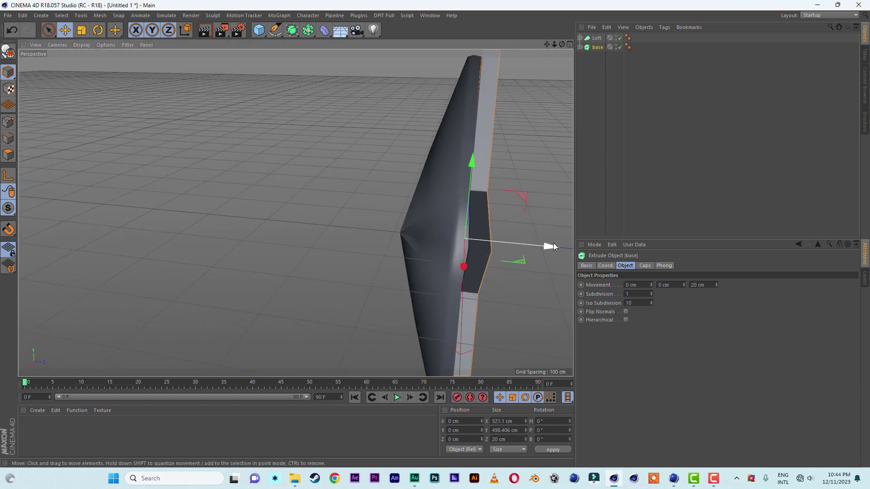
drag(550, 246, 546, 246)
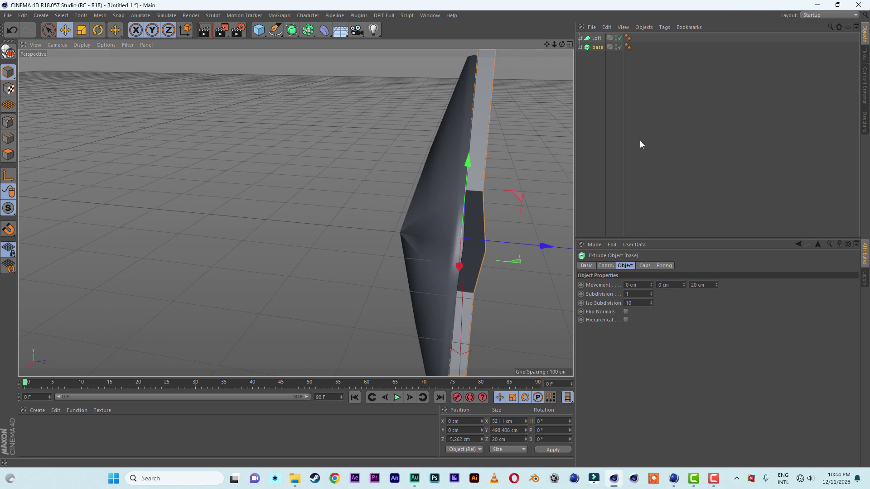
click(694, 285)
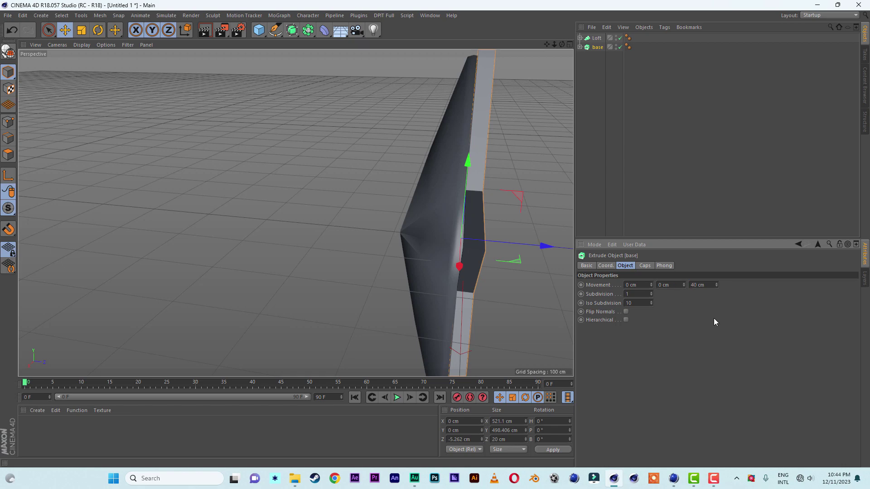
- Examine the star from the front and compare it with the reference star in the open star round.c4d scene
alt+drag(492, 233, 547, 208)
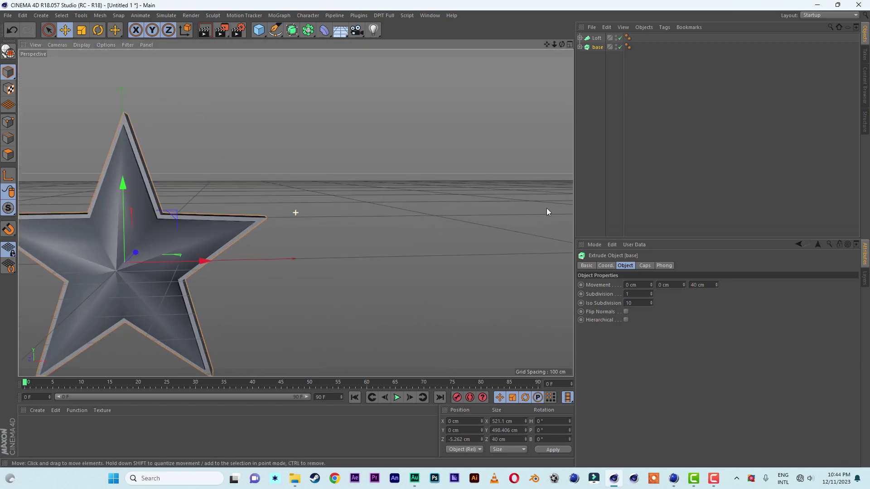
drag(548, 44, 600, 35)
scroll(445, 125, down, 2)
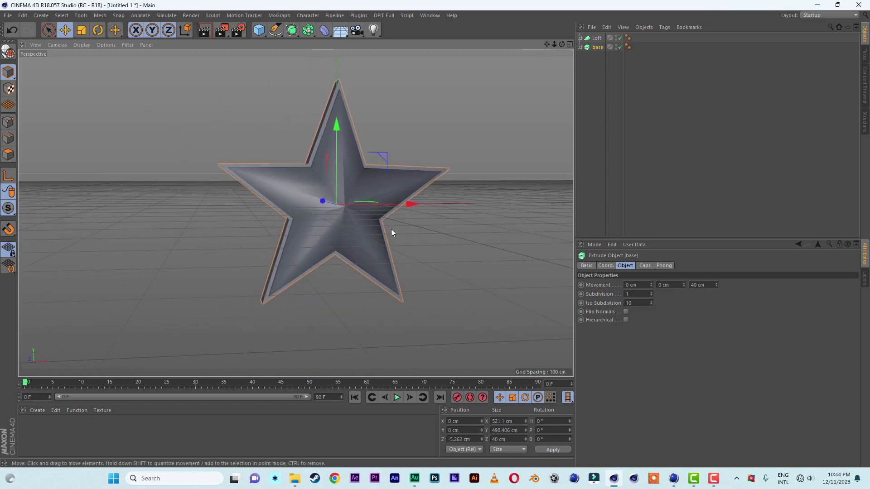
alt+drag(392, 233, 355, 251)
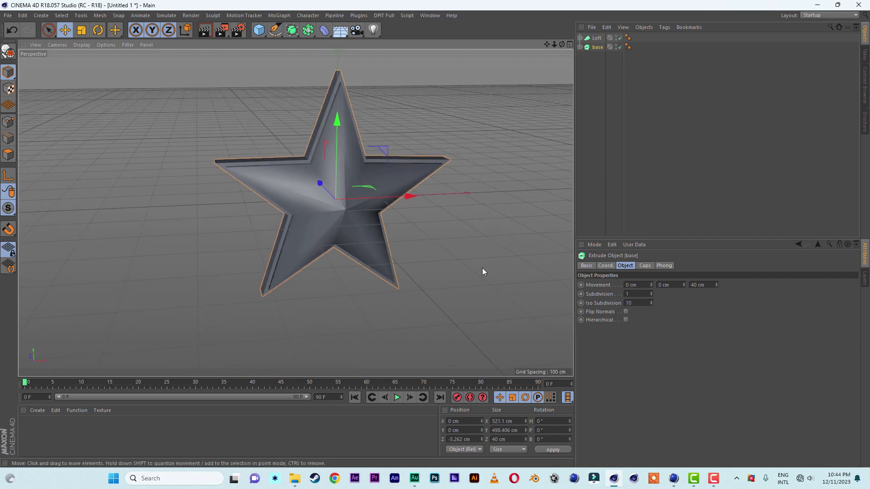
click(672, 483)
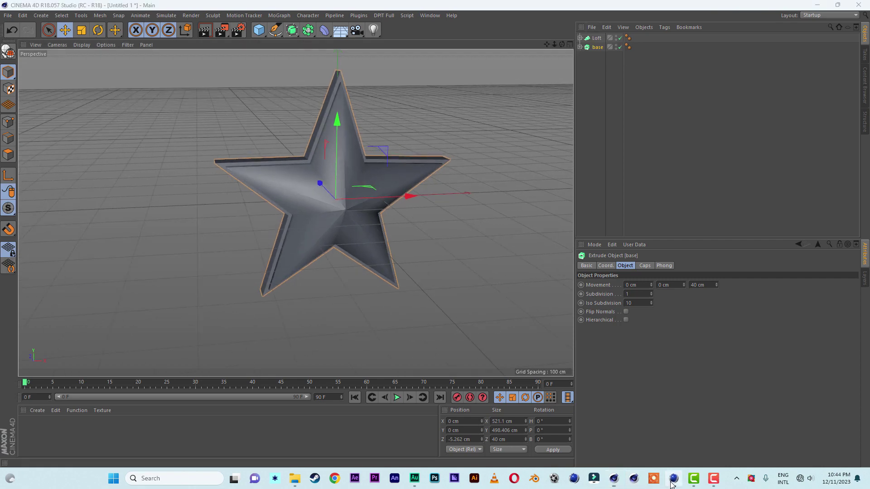
click(672, 483)
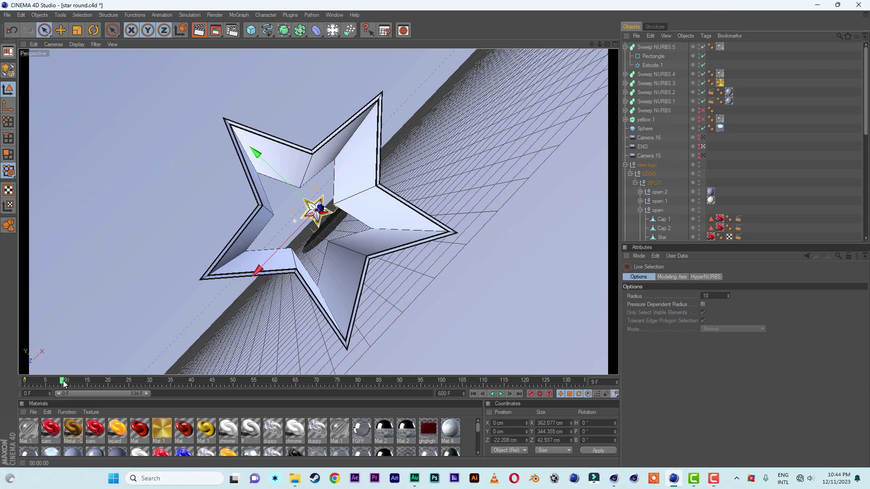
drag(67, 382, 141, 398)
click(817, 5)
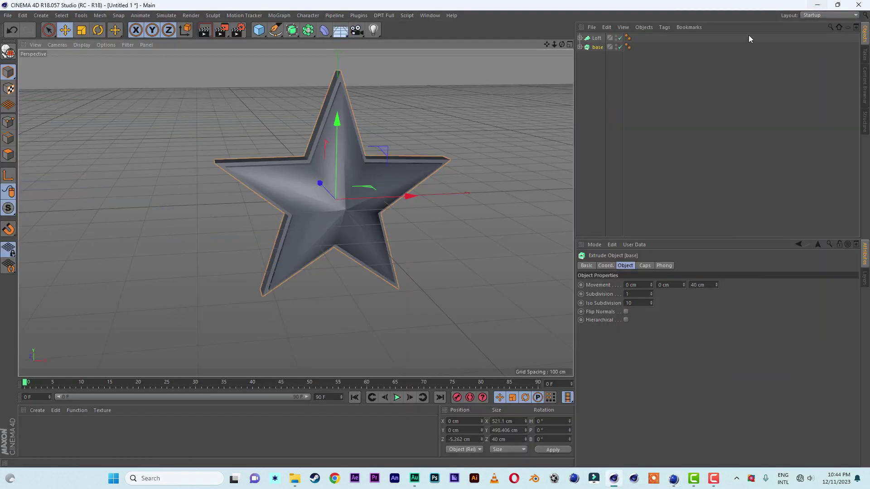
- Duplicate the base's star spline and place the copy outside the base at the top level of the hierarchy
click(580, 47)
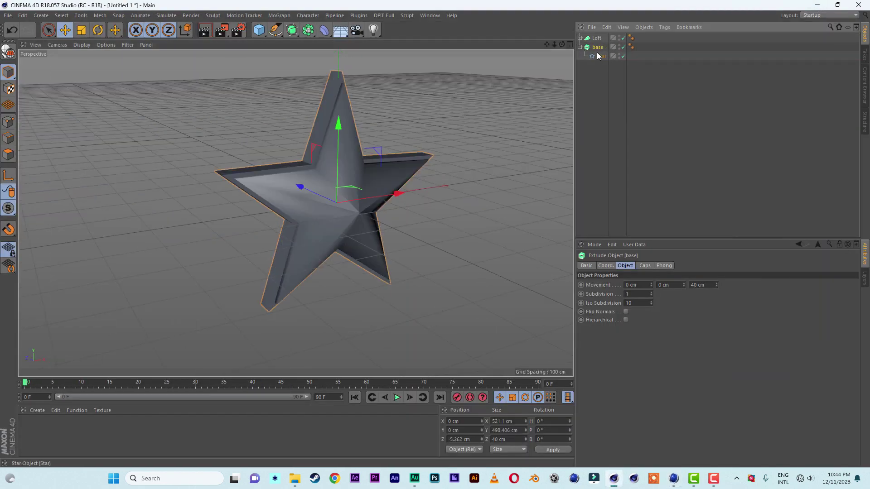
click(601, 57)
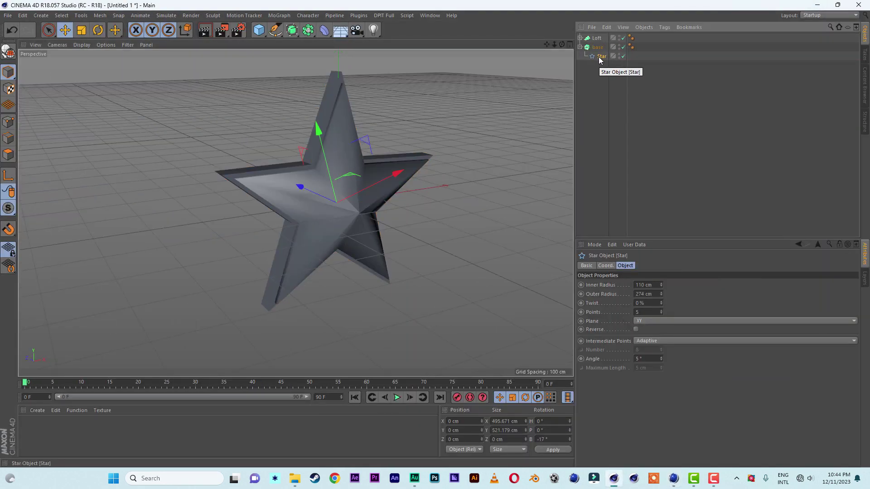
mouse_move(599, 58)
ctrl+mouse_down()
mouse_move(600, 106)
mouse_move(594, 68)
ctrl+mouse_up()
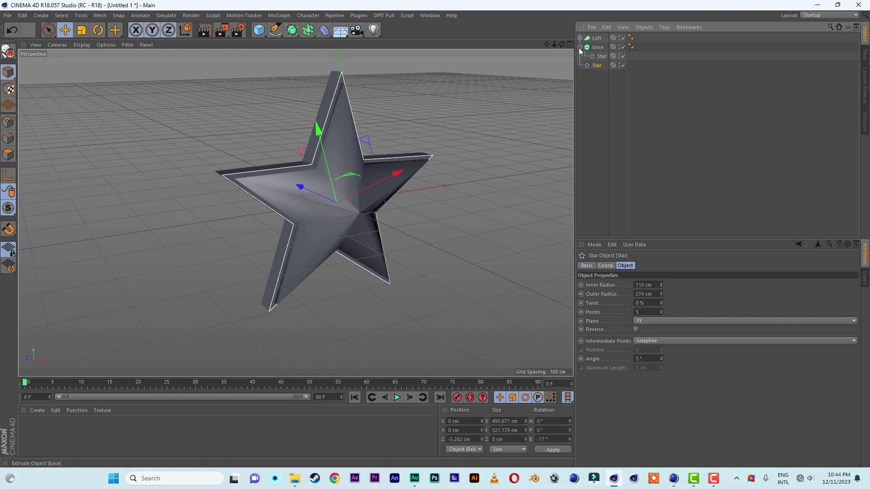
click(580, 47)
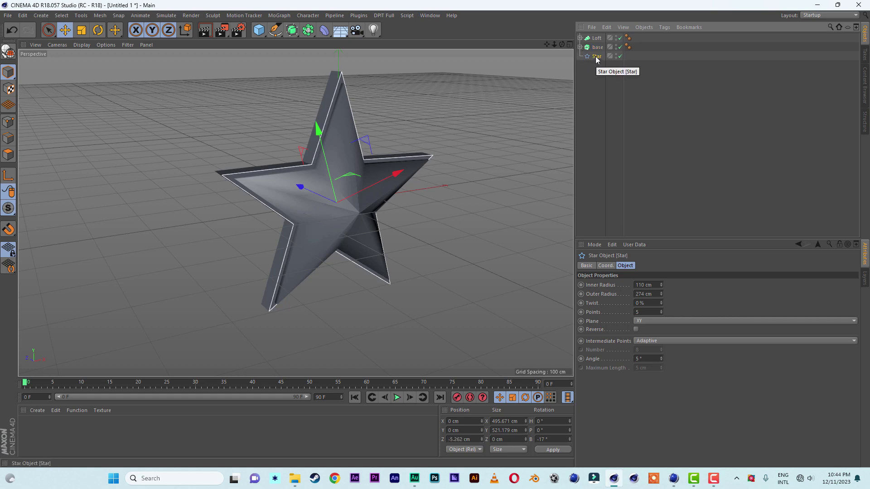
- Set the copied star spline's inner radius to 115 cm and outer radius to 282 cm
double_click(655, 285)
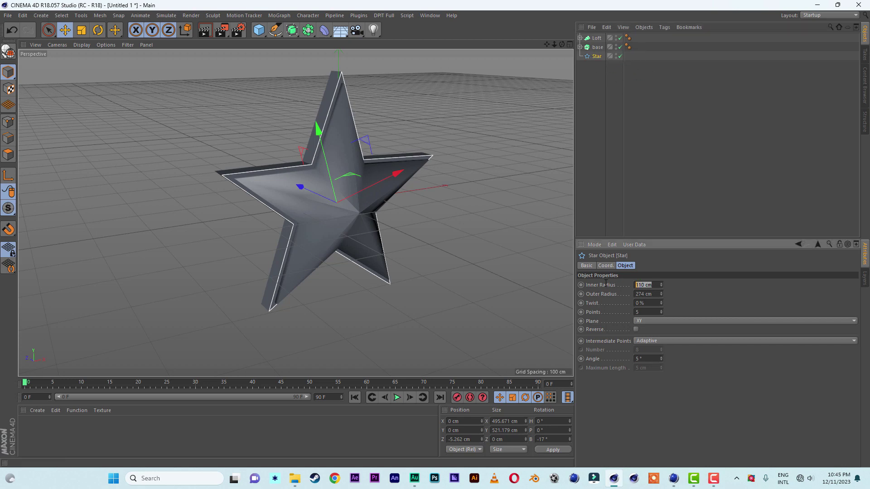
text(115)
double_click(652, 294)
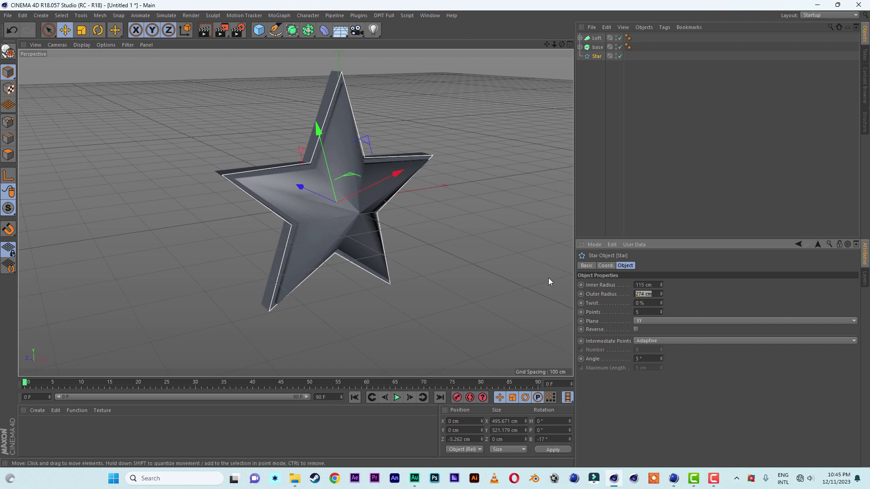
text(282)
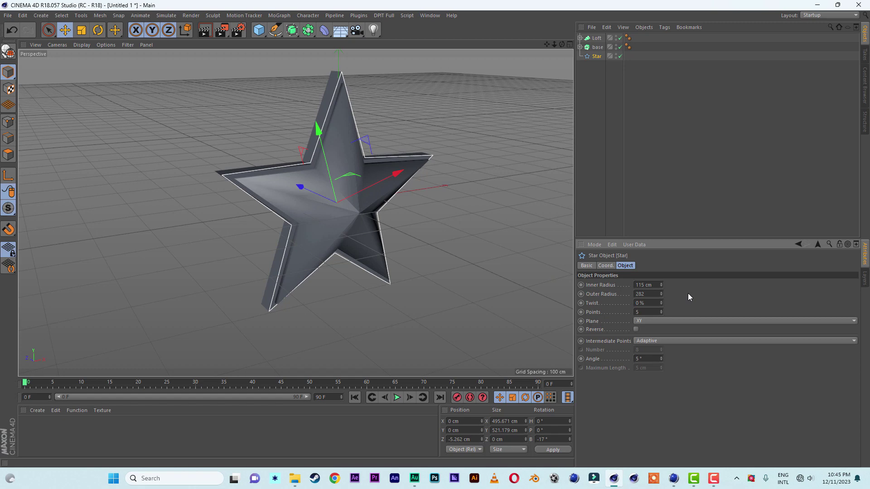
key(Return)
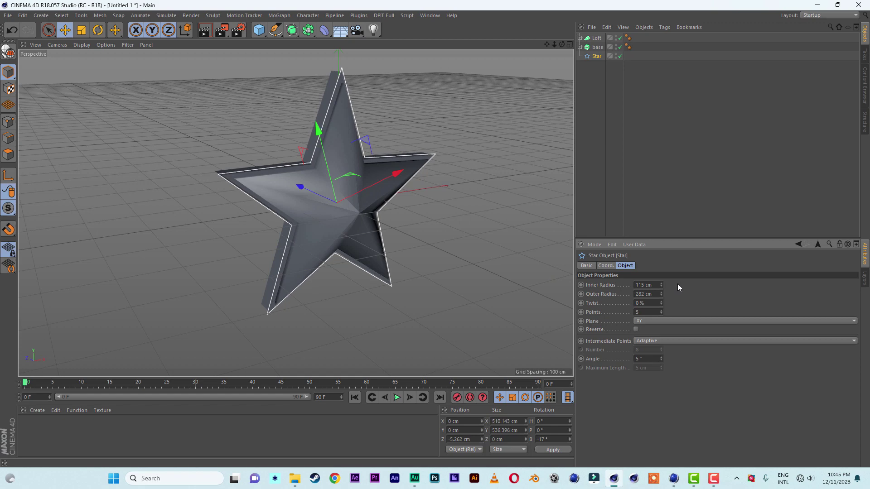
- Create a Sweep object and place the enlarged star spline inside it as a child
alt+drag(448, 192, 474, 197)
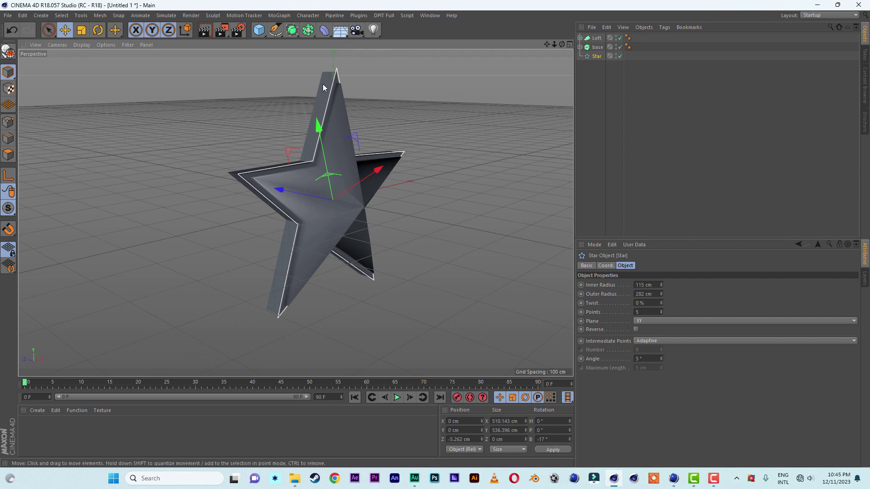
click(293, 31)
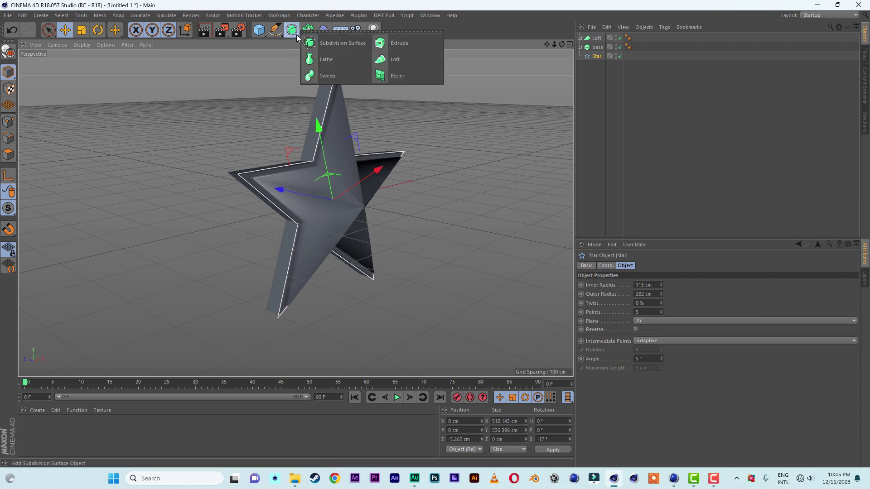
click(330, 78)
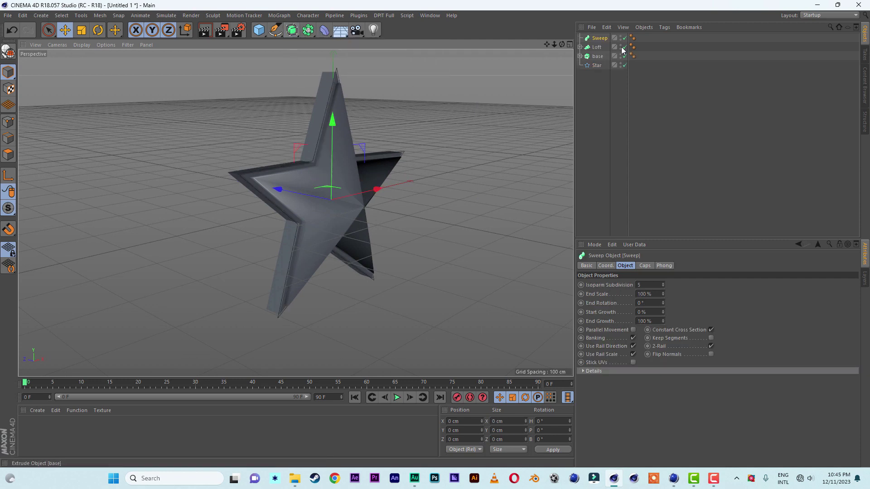
drag(599, 65, 603, 39)
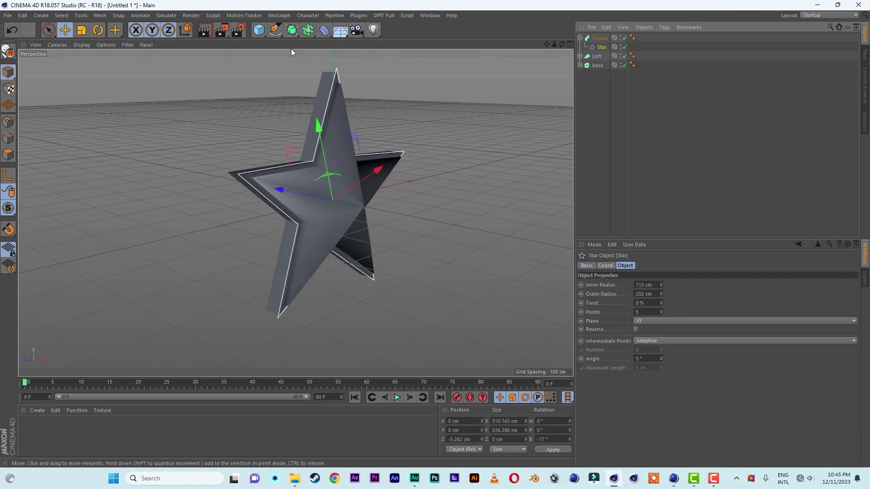
- Create a Rectangle spline with a width of 5 cm and a height of 10 cm
click(280, 34)
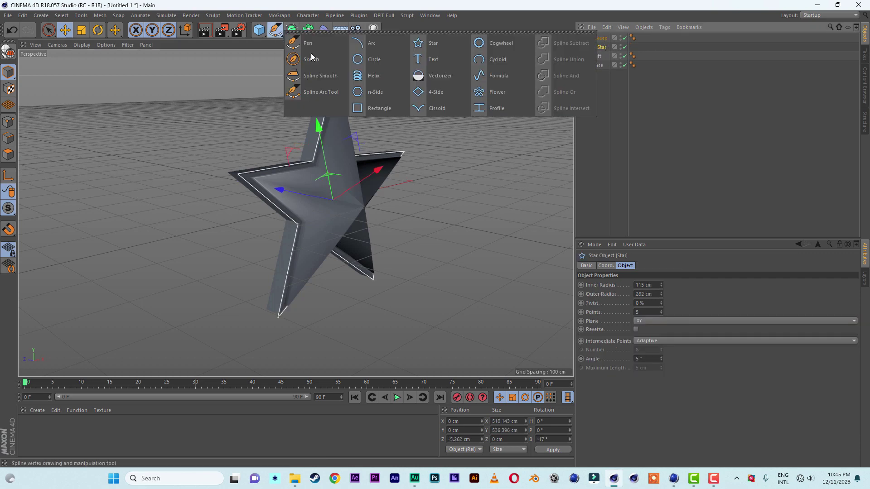
click(380, 108)
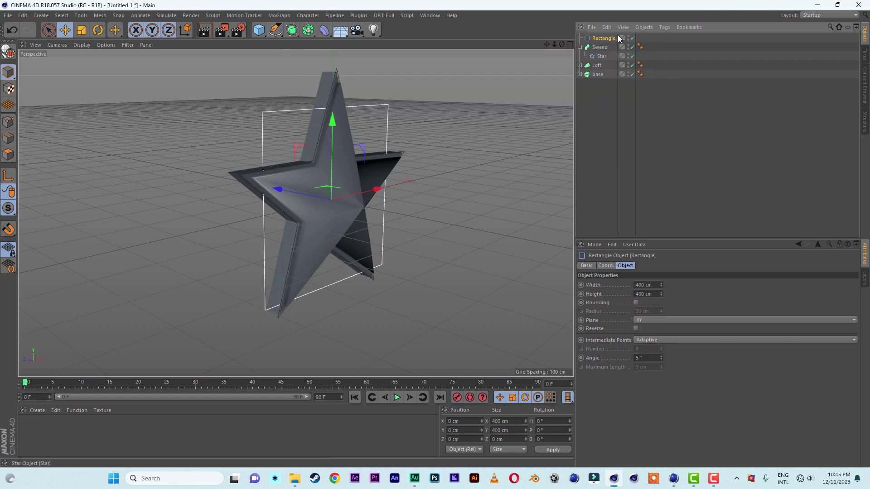
double_click(649, 285)
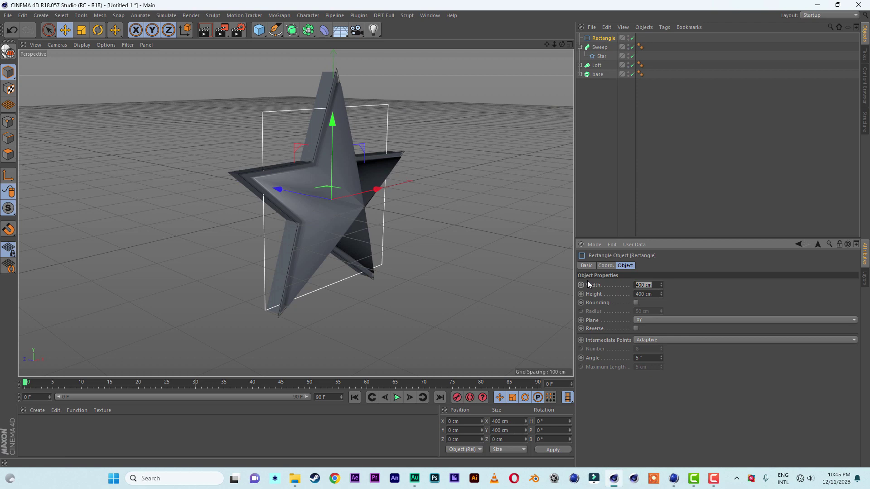
text(5)
key(Return)
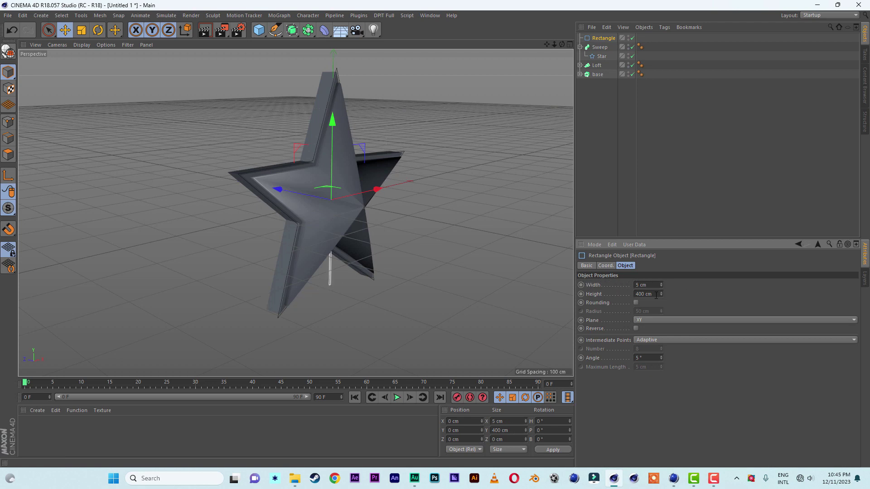
text(10)
key(Return)
- Place the rectangle inside the Sweep above the star spline as its profile, and collapse the Sweep's hierarchy
mouse_move(601, 40)
mouse_down()
mouse_move(596, 65)
mouse_move(598, 53)
mouse_up()
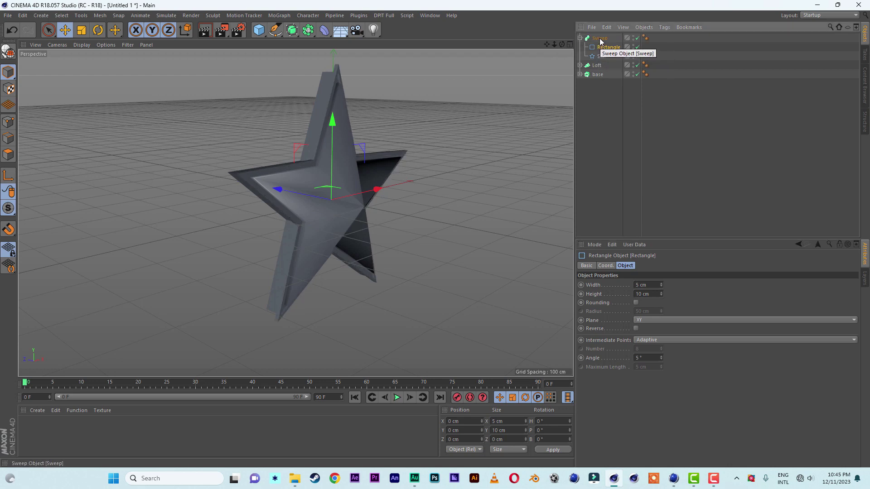
click(600, 39)
alt+drag(412, 195, 372, 189)
click(580, 39)
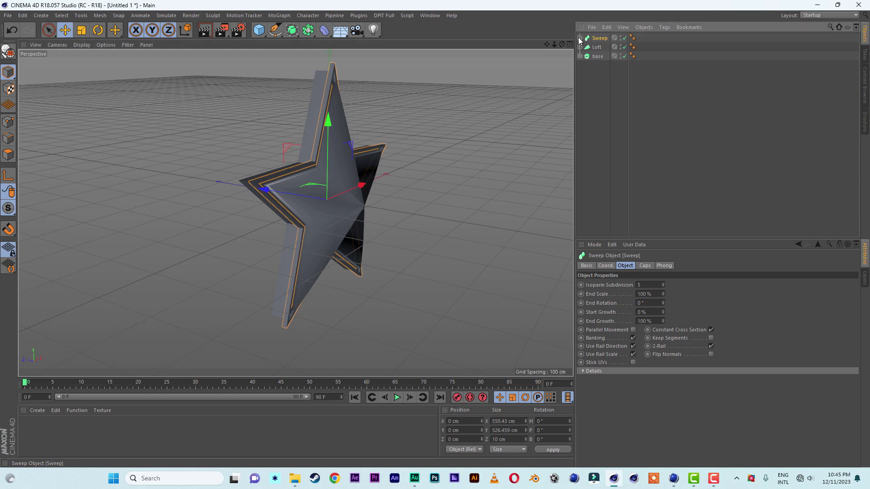
- Move the star spline inside the Sweep forward along Z to about -212 cm, in front of the lofted star
click(580, 39)
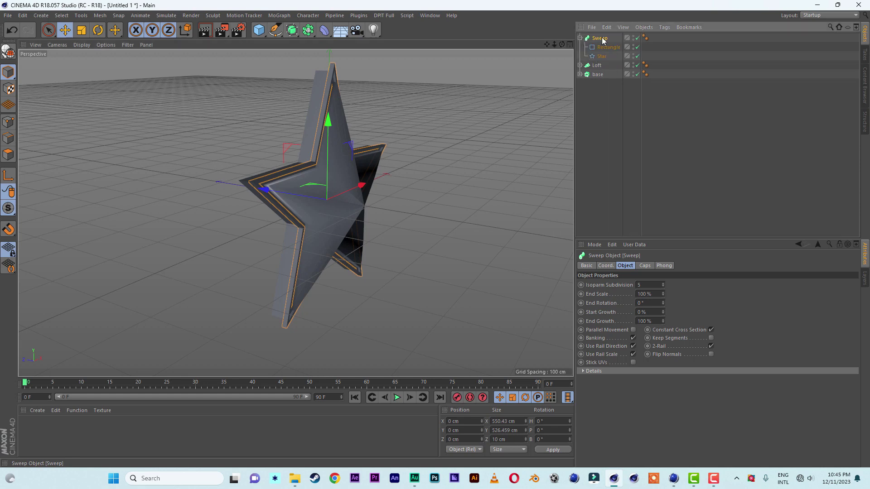
click(602, 56)
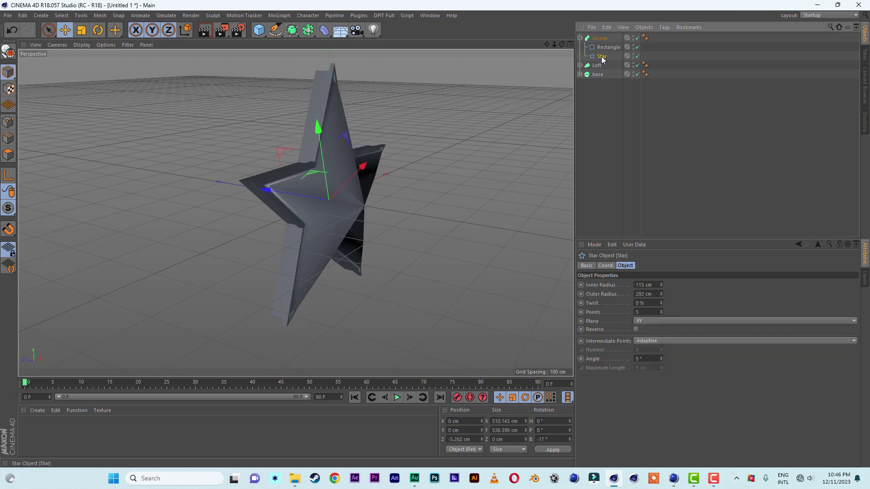
drag(284, 194, 367, 217)
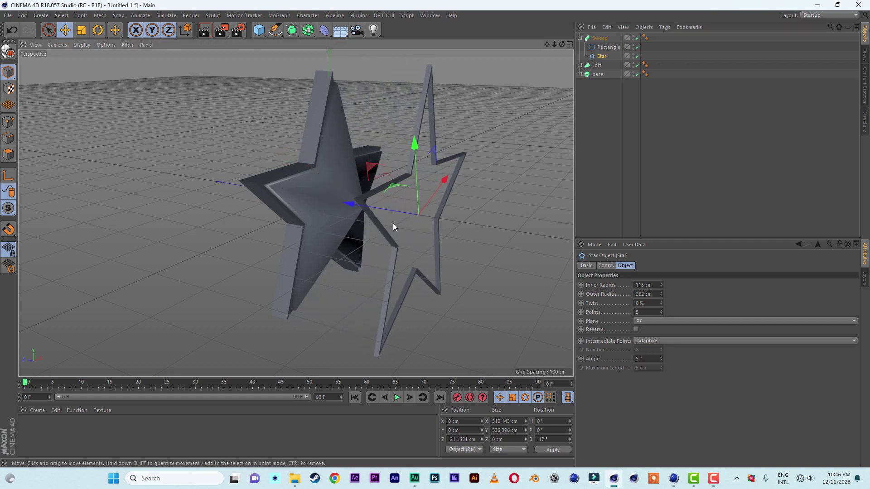
alt+drag(392, 223, 275, 171)
scroll(276, 172, down, 5)
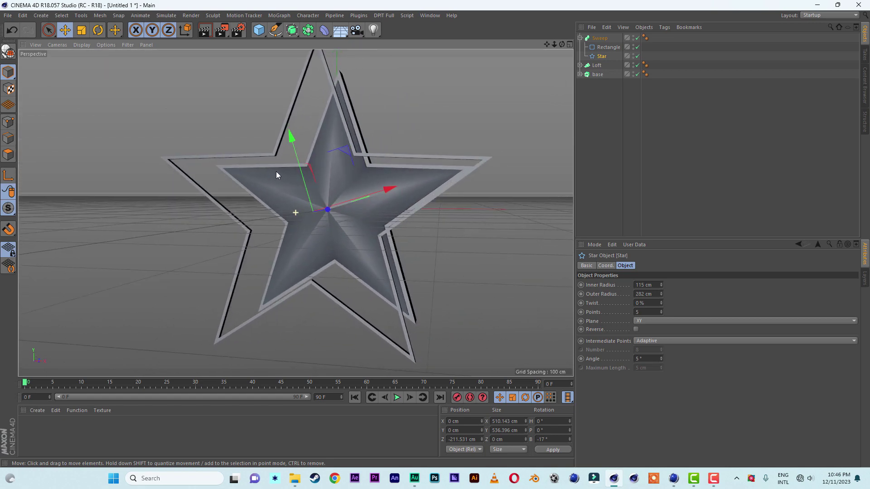
alt+drag(358, 181, 407, 192)
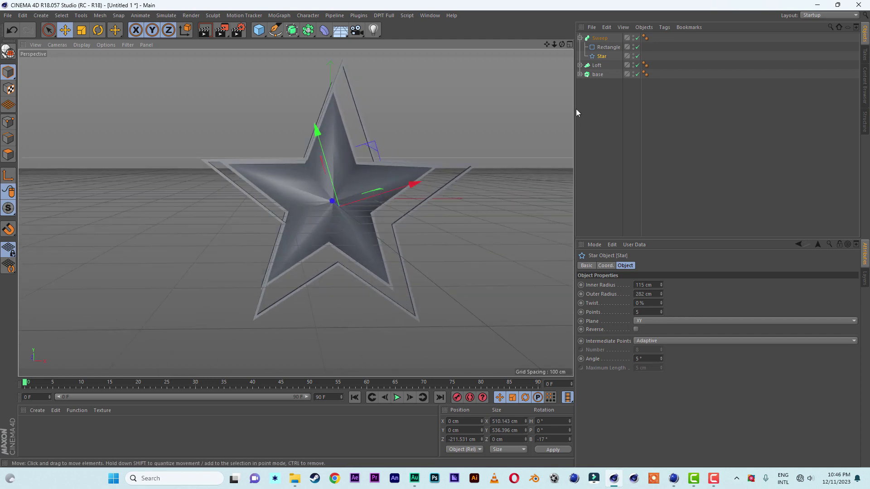
- Set the Sweep's rectangle profile to a width of 8 cm and a height of 12 cm
click(609, 47)
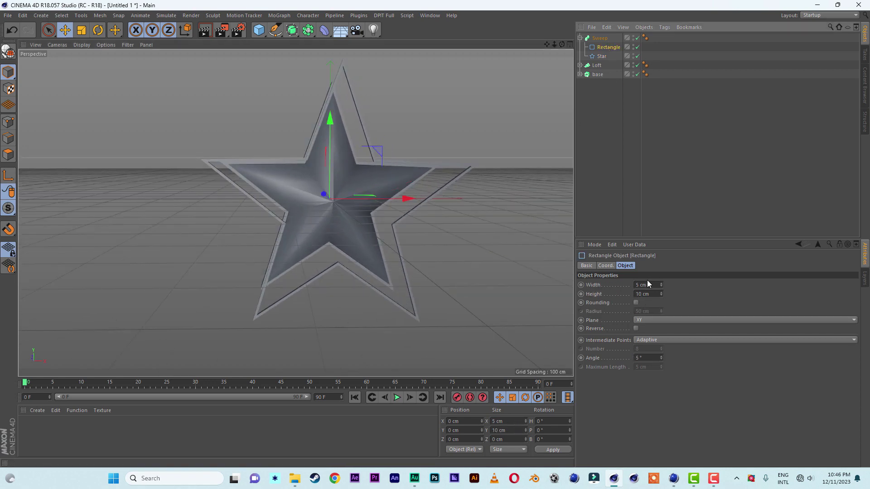
drag(652, 287, 618, 285)
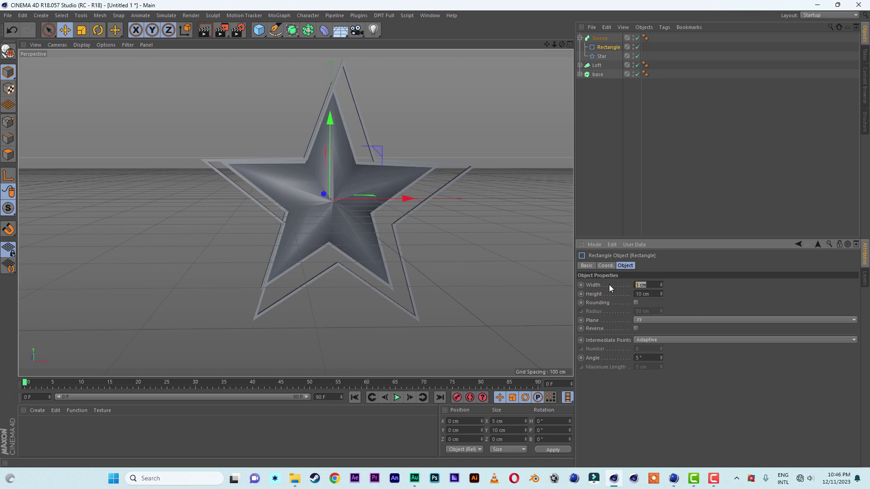
text(8)
key(Return)
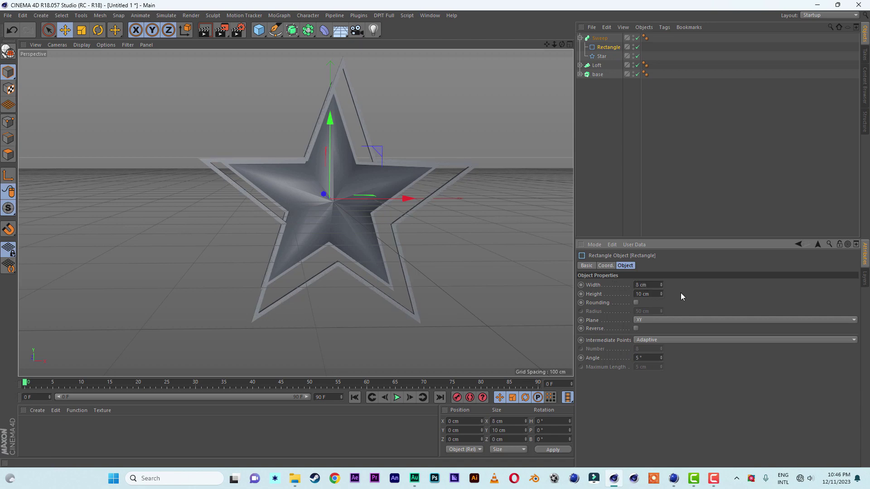
alt+drag(352, 219, 427, 261)
click(653, 294)
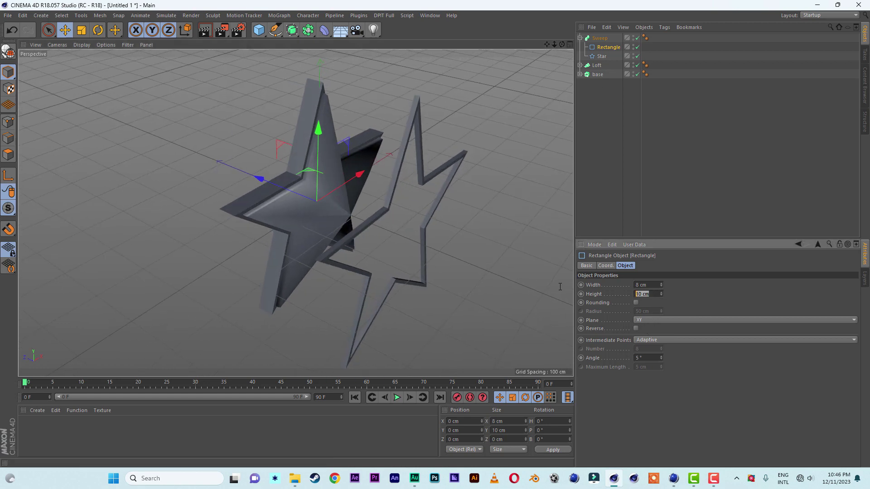
text(12)
key(Return)
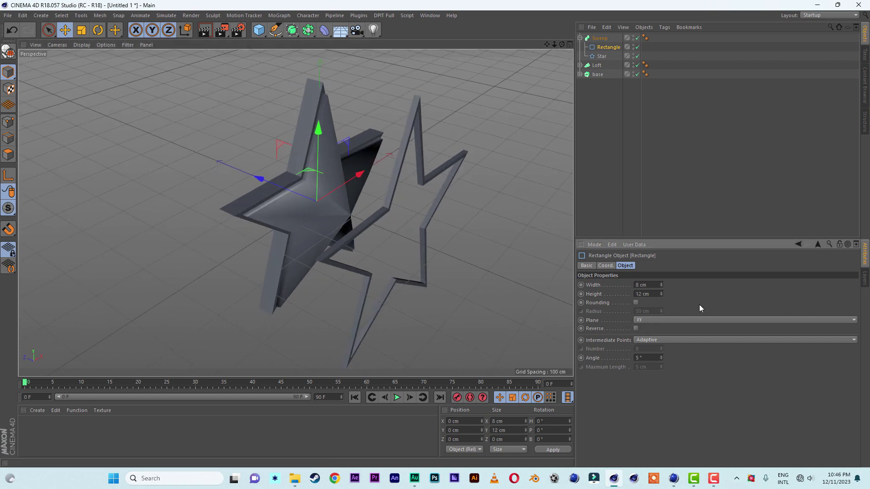
- Move the Sweep's star spline back to about 50 cm in Z and record a keyframe for it at frame 60
alt+drag(424, 226, 405, 185)
click(602, 56)
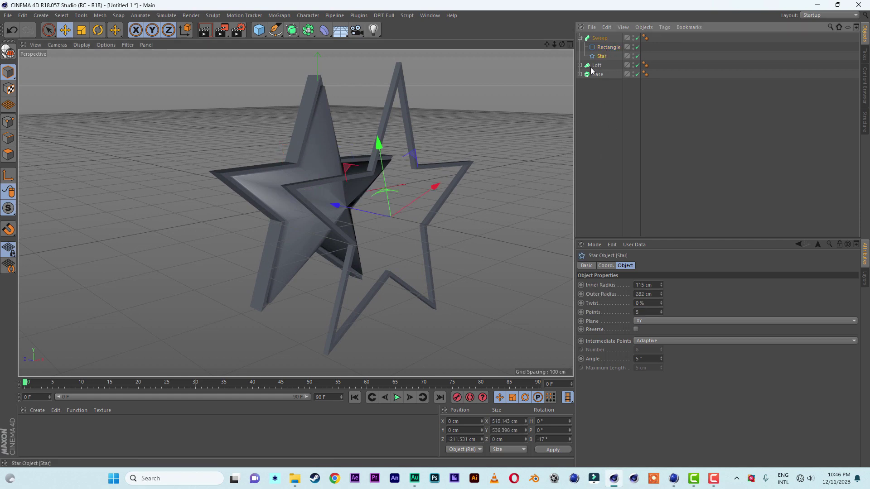
alt+drag(352, 212, 257, 223)
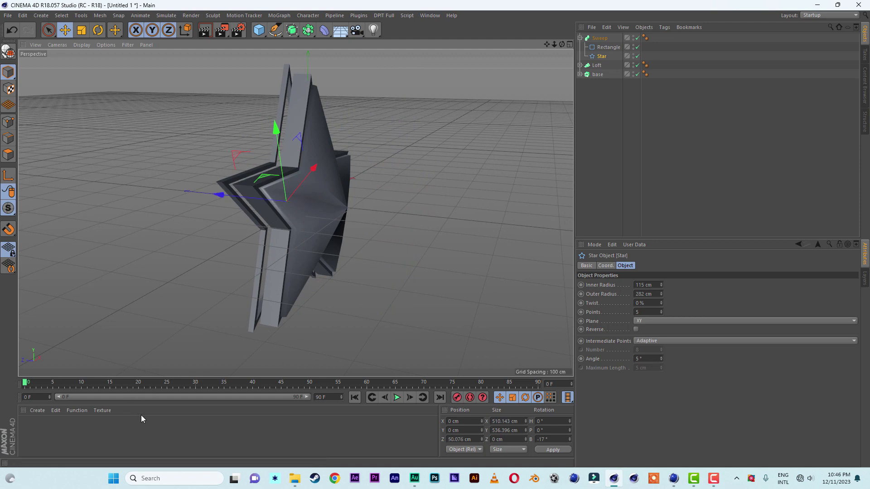
click(367, 382)
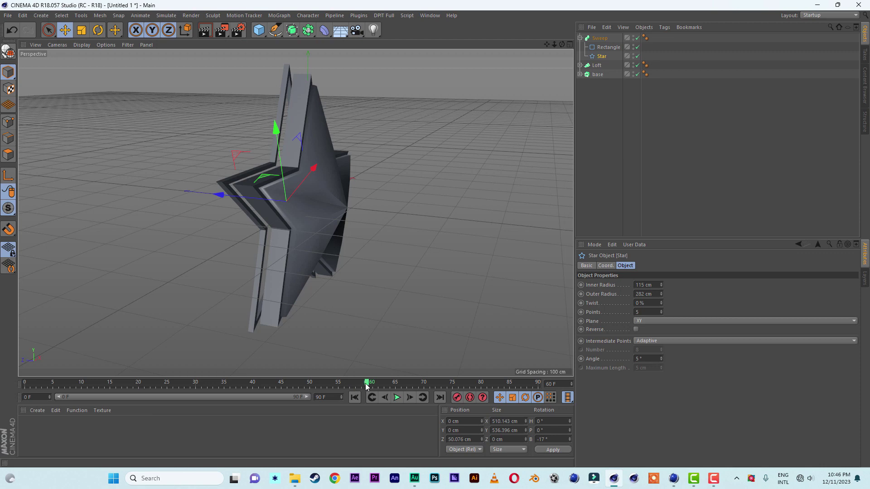
click(605, 266)
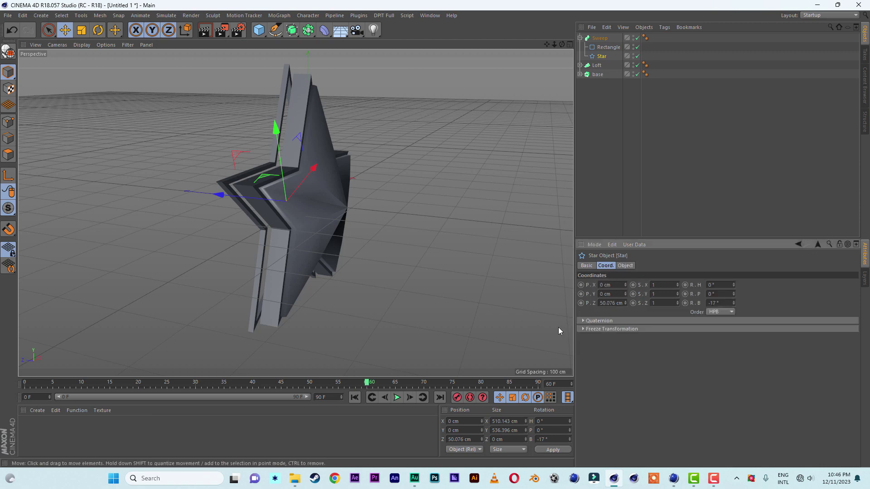
click(457, 398)
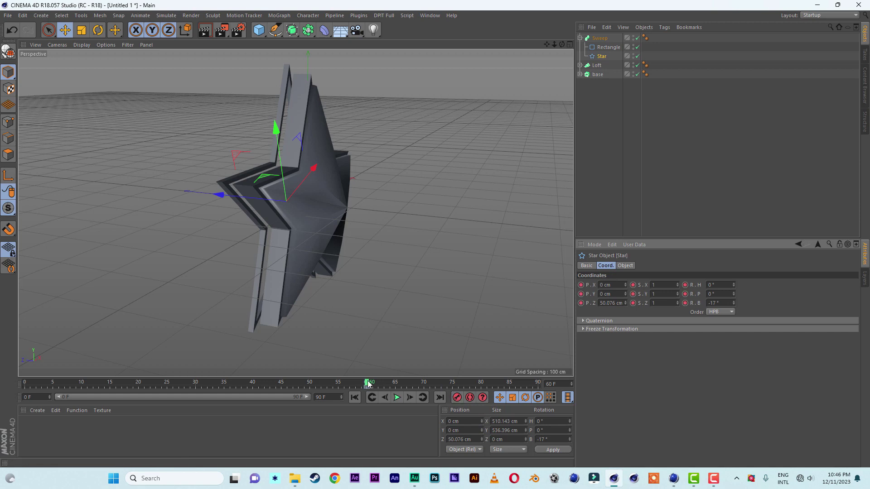
- Keyframe the Sweep's star spline at frame 0 with its Z position at about -1605 cm, and preview the animation
drag(367, 383, 218, 376)
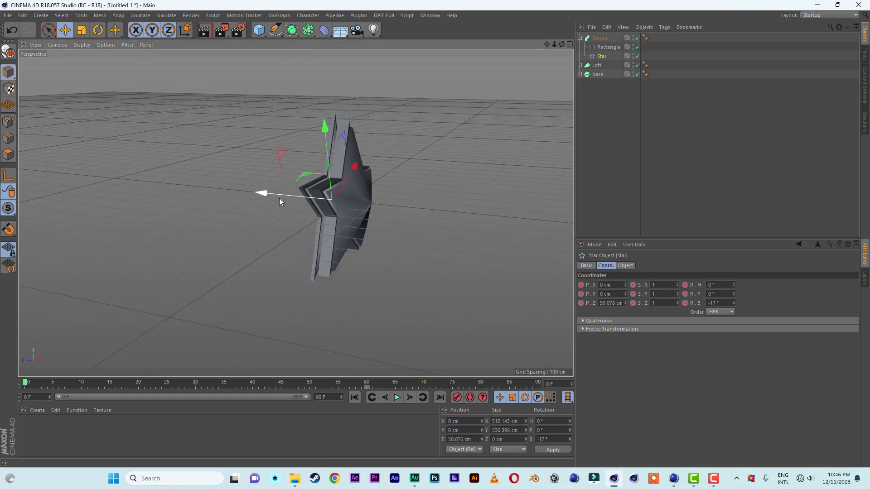
drag(263, 193, 521, 239)
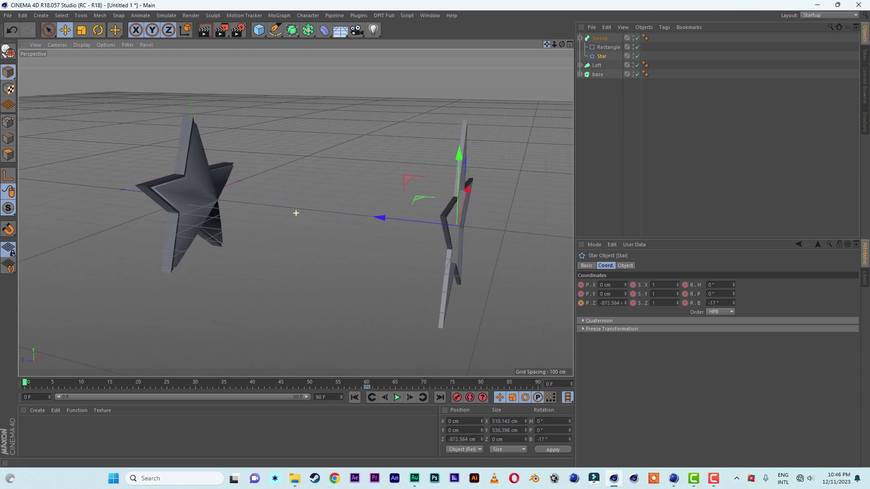
drag(373, 217, 484, 230)
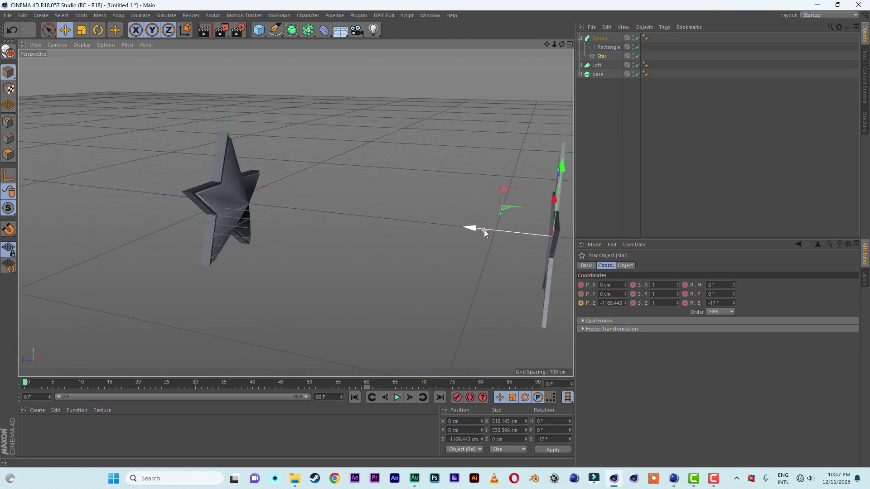
drag(546, 43, 520, 64)
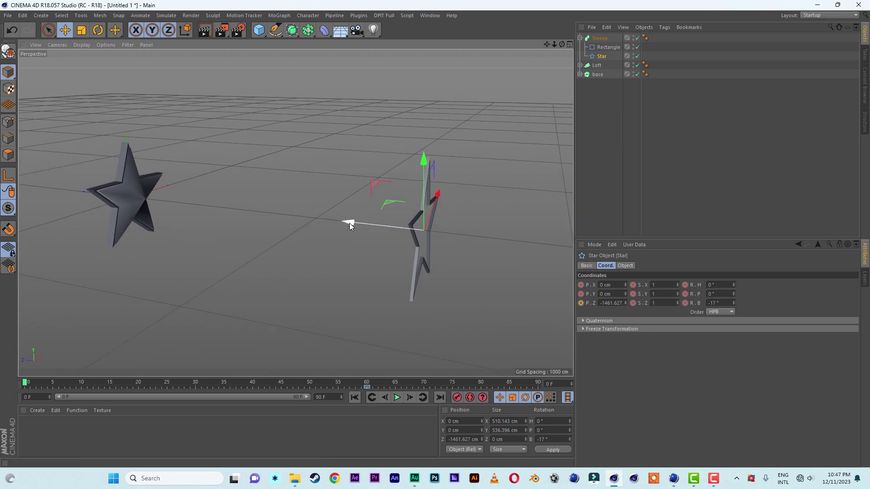
drag(350, 223, 388, 233)
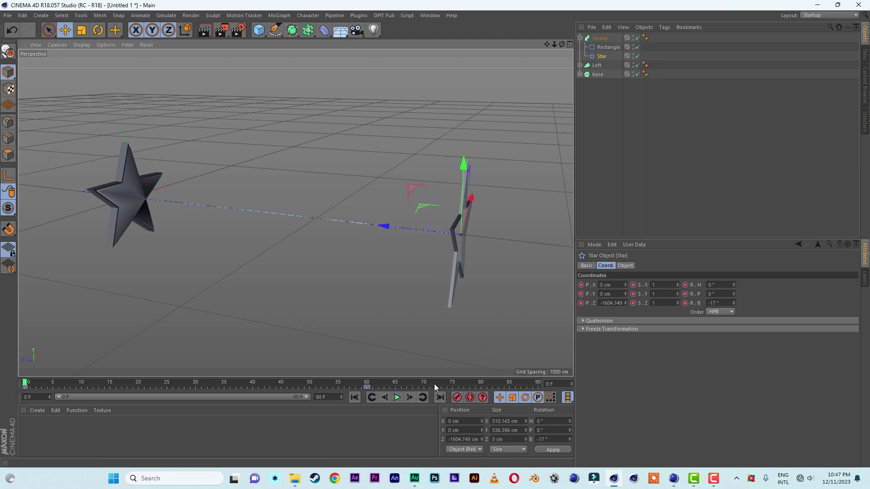
click(398, 398)
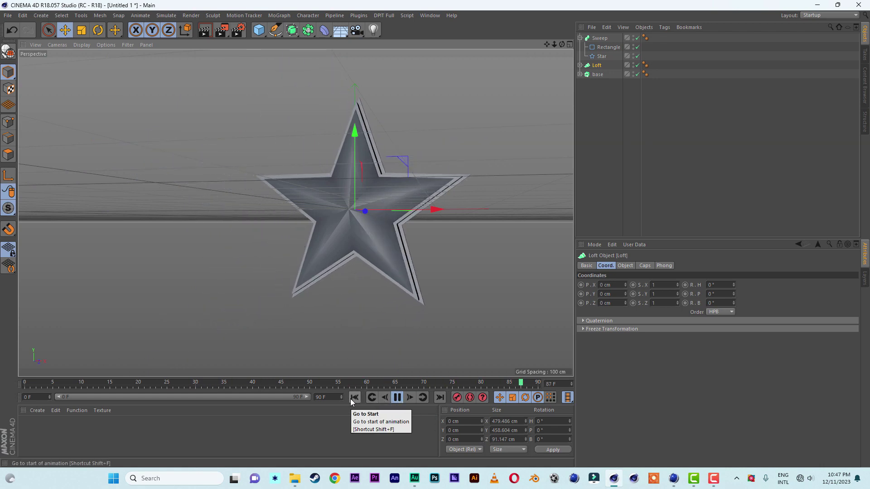
click(398, 398)
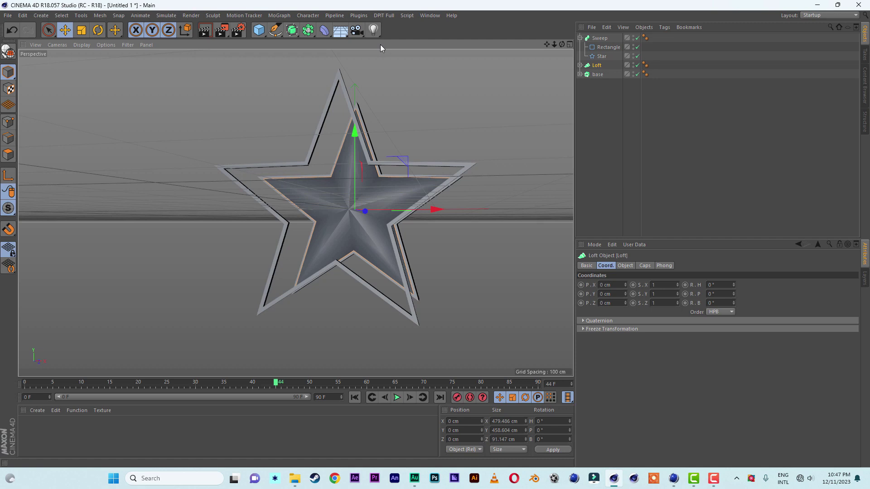
- Open the F-Curve timeline at full size and show the star spline's complete animation curves
click(429, 16)
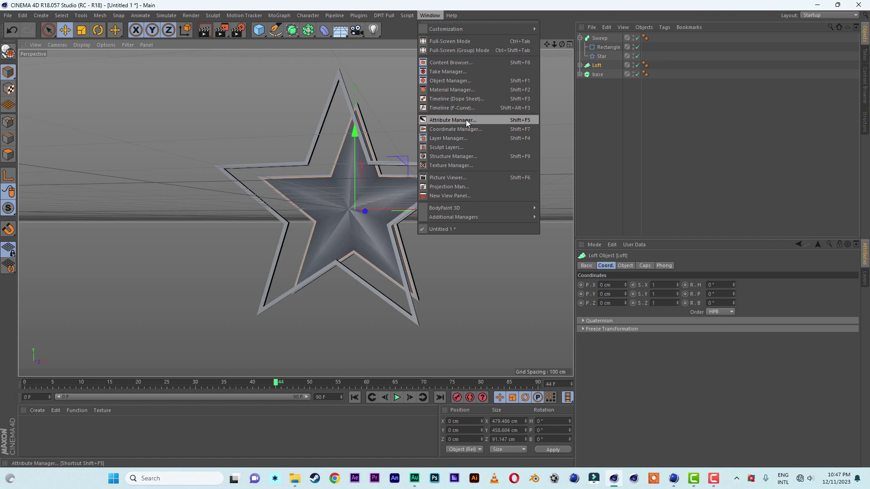
click(465, 108)
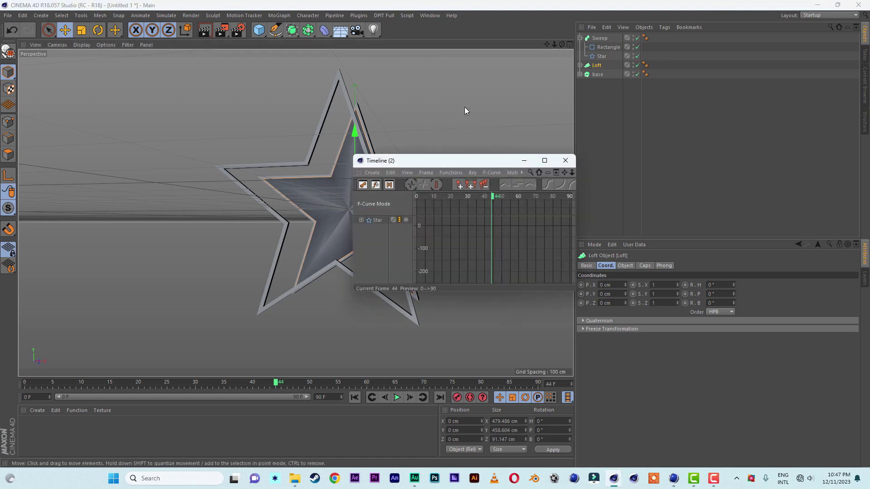
click(545, 161)
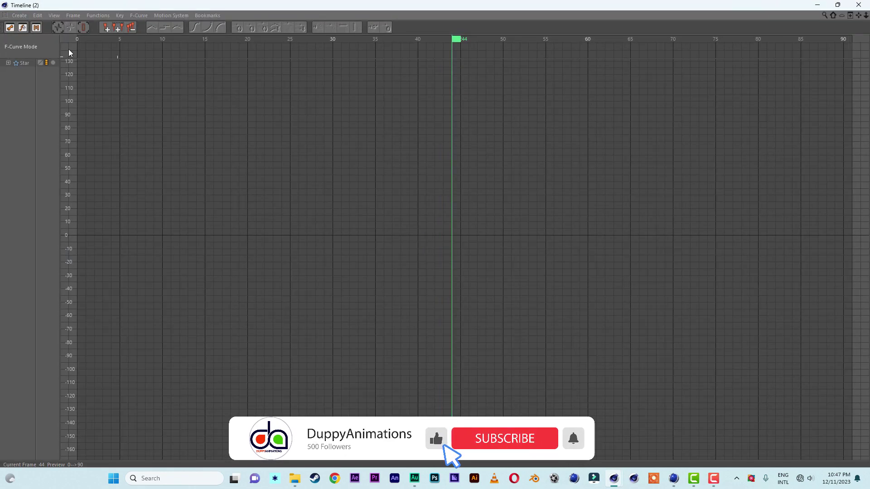
click(24, 66)
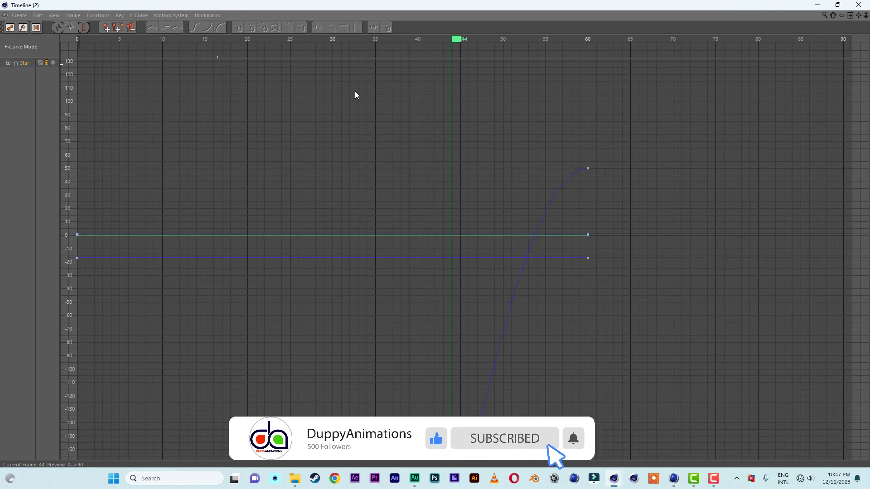
drag(866, 15, 868, 11)
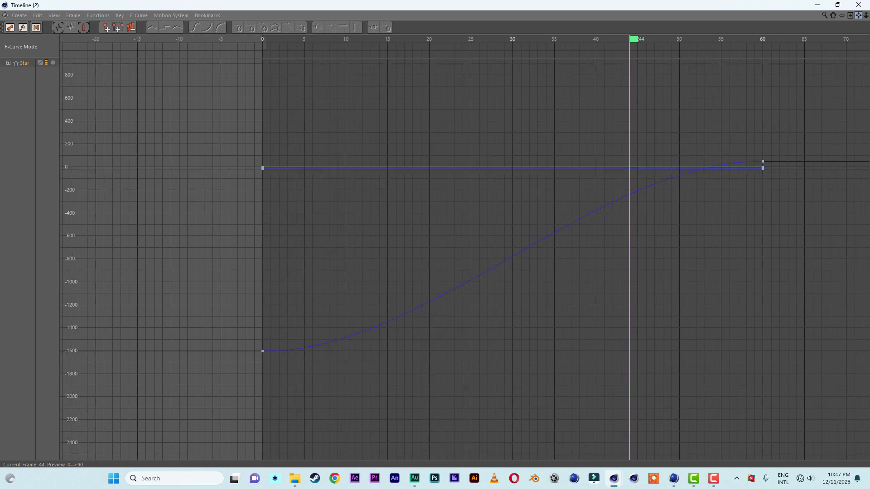
- Straighten the star's Z position curve by aligning the tangents of its frame 0 and frame 60 keys, and play back the animation
click(762, 161)
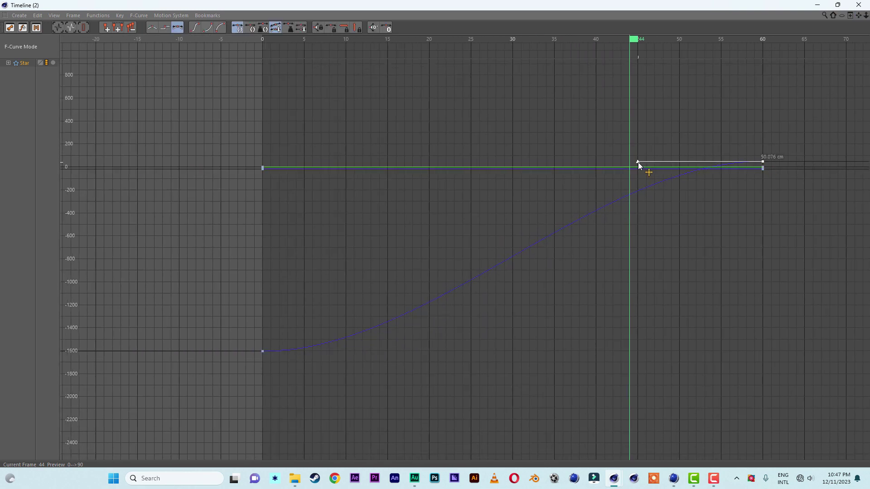
drag(638, 162, 639, 207)
drag(262, 352, 388, 303)
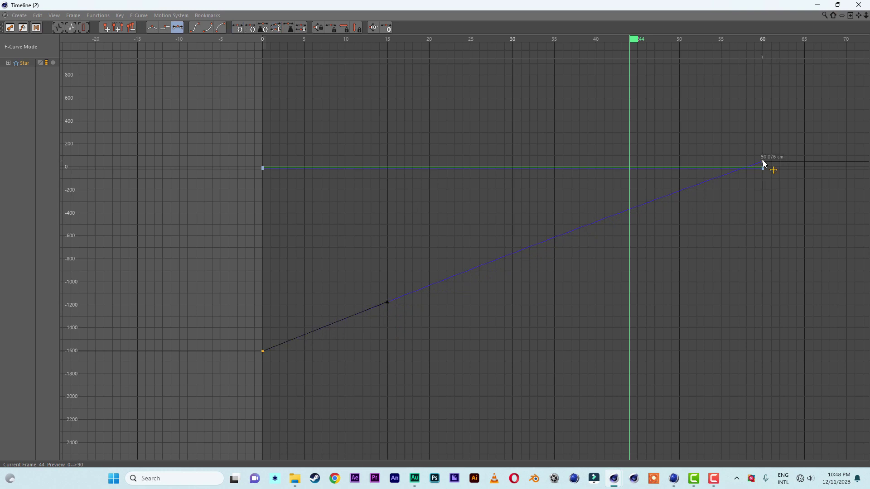
drag(763, 161, 637, 205)
click(838, 6)
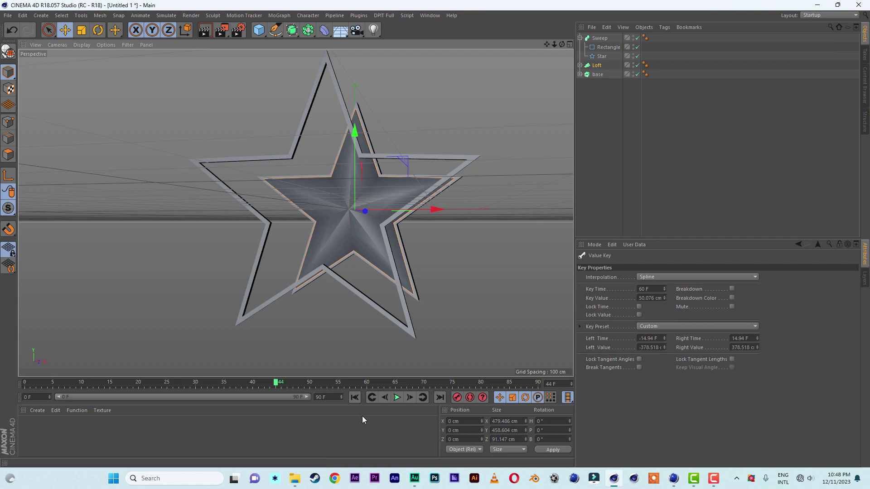
click(355, 398)
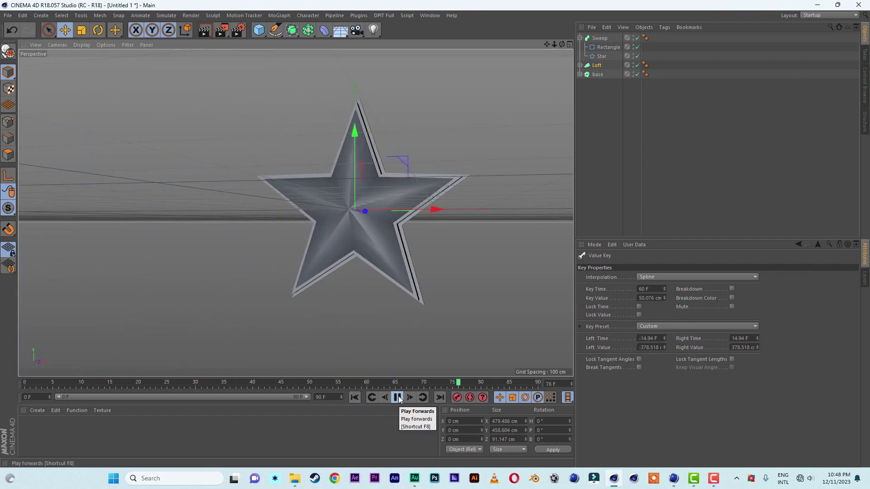
click(398, 398)
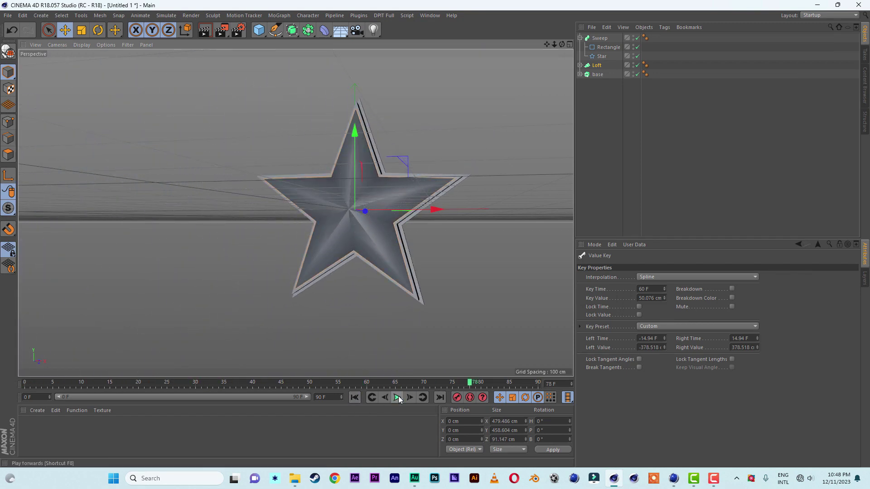
- Duplicate the Sweep, placing the copy below the base object, and expand the copy's hierarchy
click(580, 38)
click(599, 39)
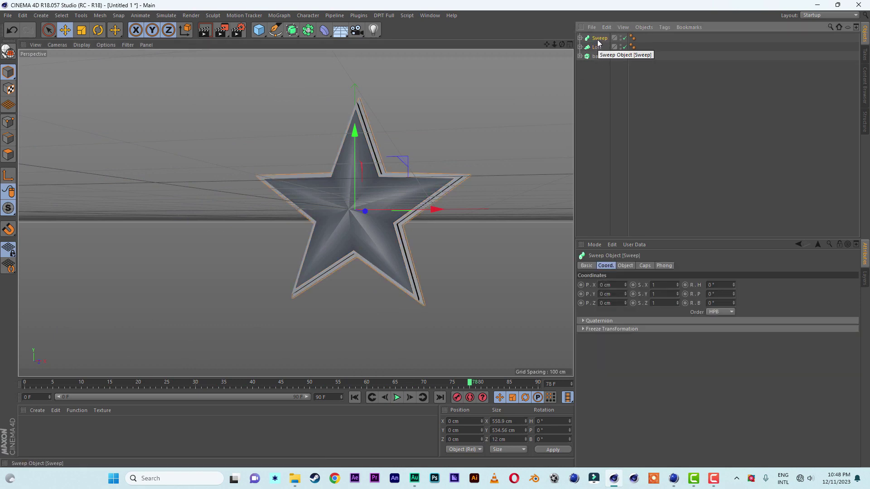
ctrl+drag(590, 138, 592, 130)
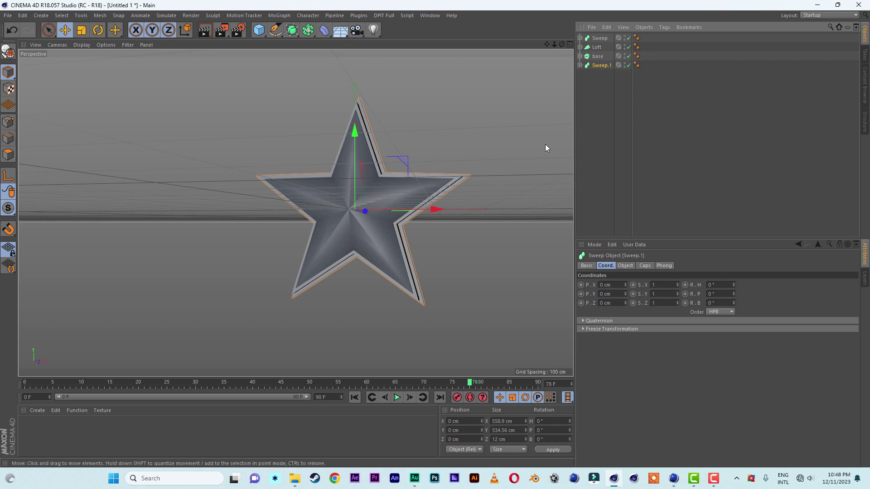
click(580, 66)
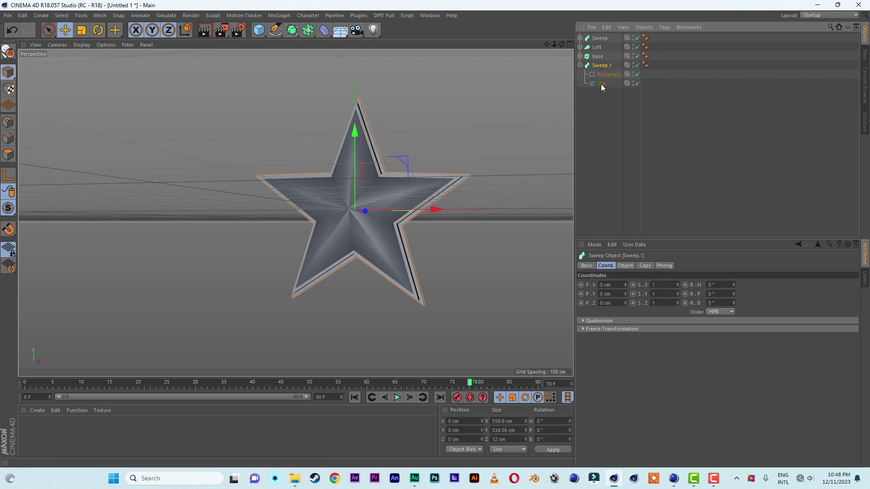
- Shift both position keys of Sweep.1's star spline to frames 15 and 75, and scrub the animation
click(601, 84)
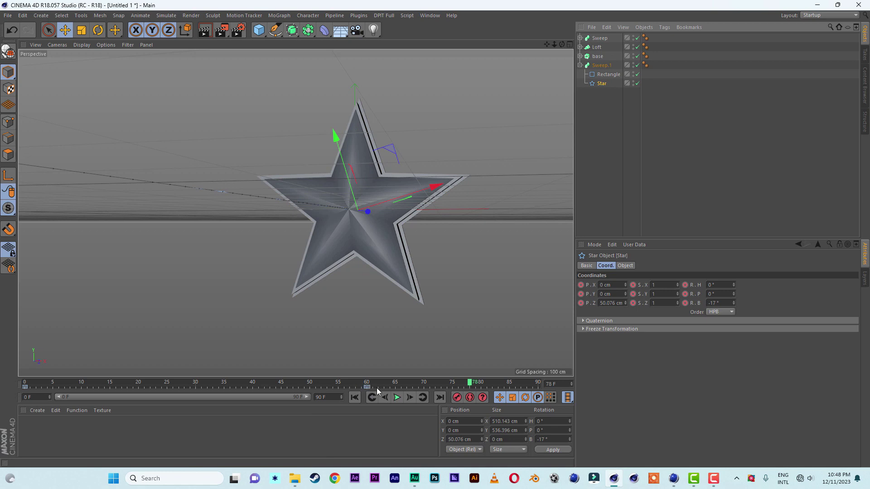
click(25, 388)
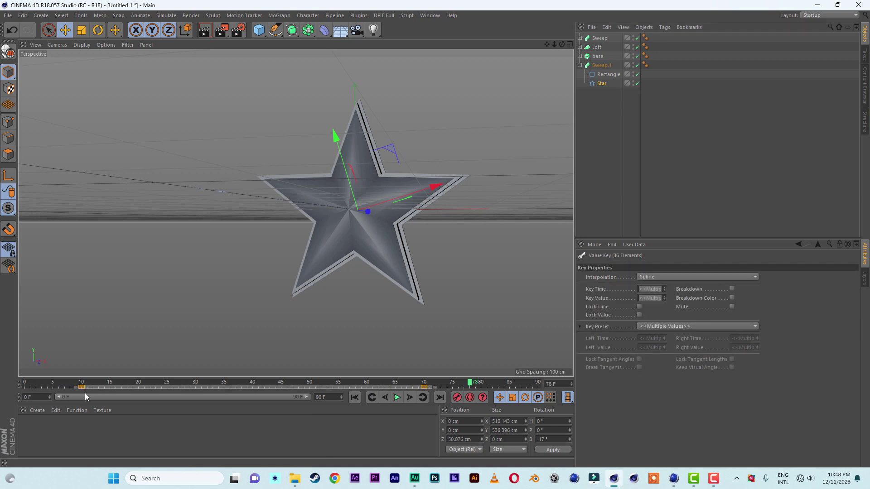
drag(47, 383, 191, 405)
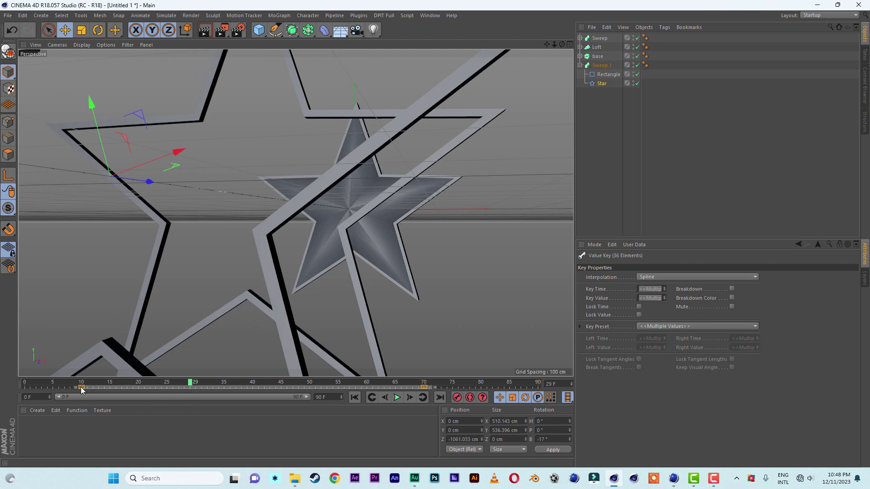
drag(82, 389, 240, 414)
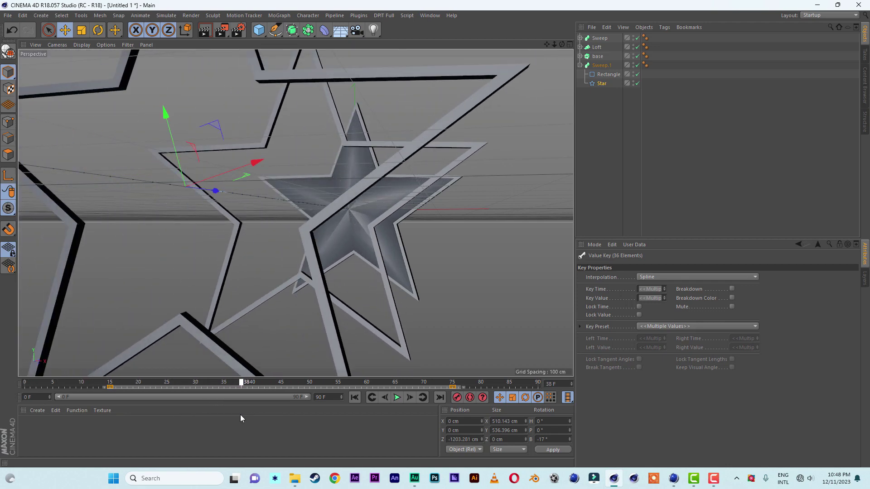
- Switch to the star round.c4d reference scene and scrub its early frames to study how the star outlines move
click(673, 482)
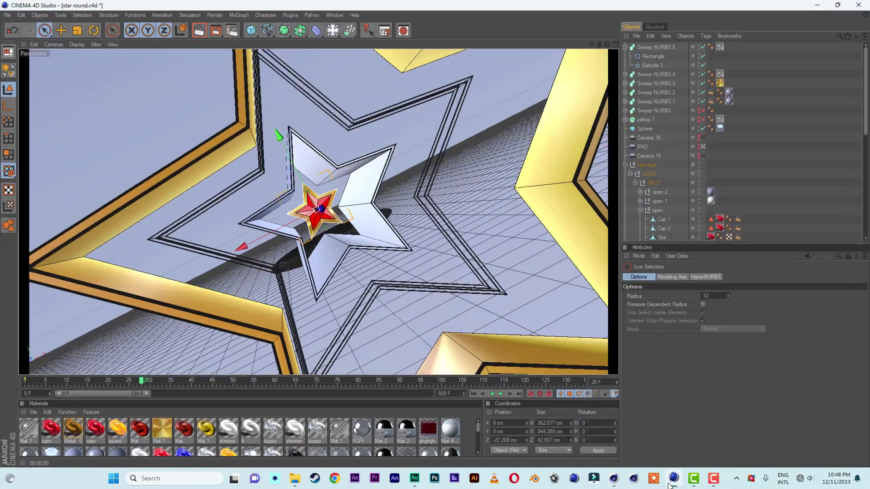
drag(128, 382, 92, 389)
click(817, 5)
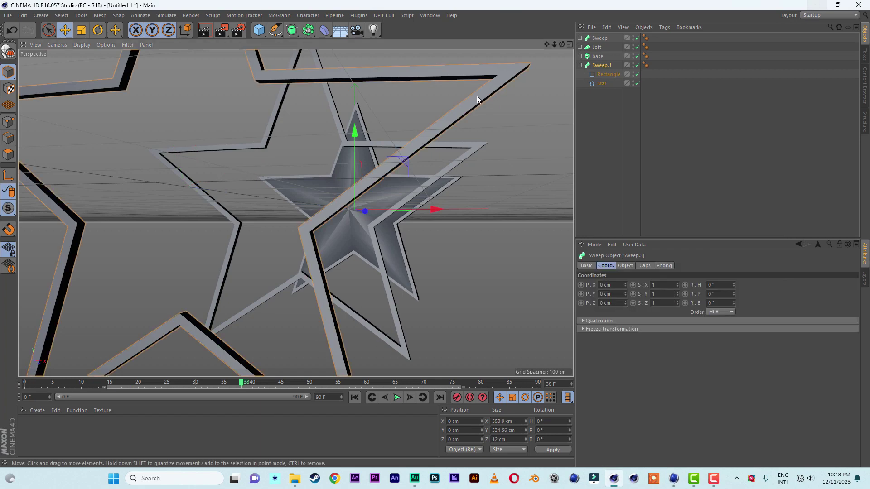
- Duplicate Sweep.1 below itself and set the Height of the copy's Rectangle profile to 400 cm
alt+drag(439, 153, 460, 178)
ctrl+drag(600, 81, 599, 143)
click(596, 110)
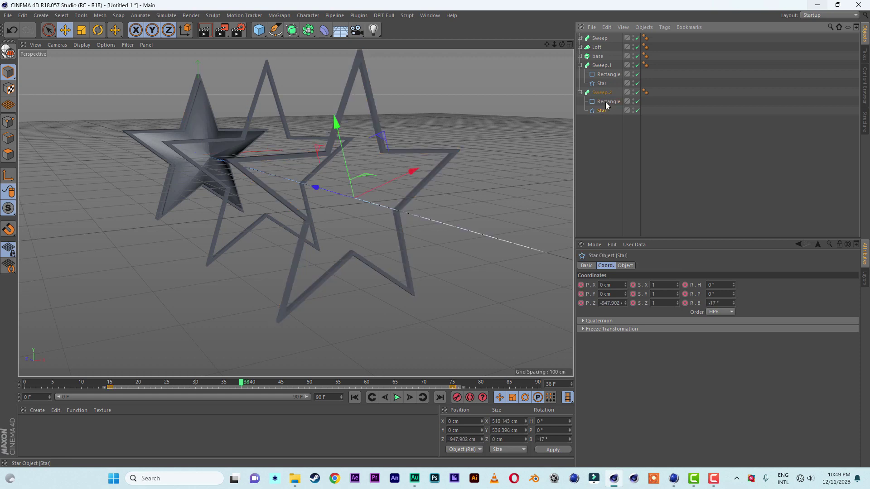
click(607, 102)
click(632, 266)
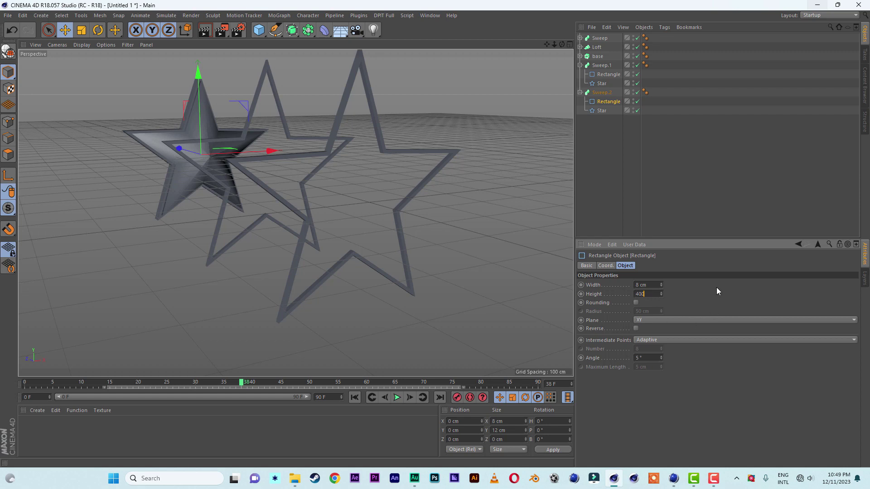
key(Return)
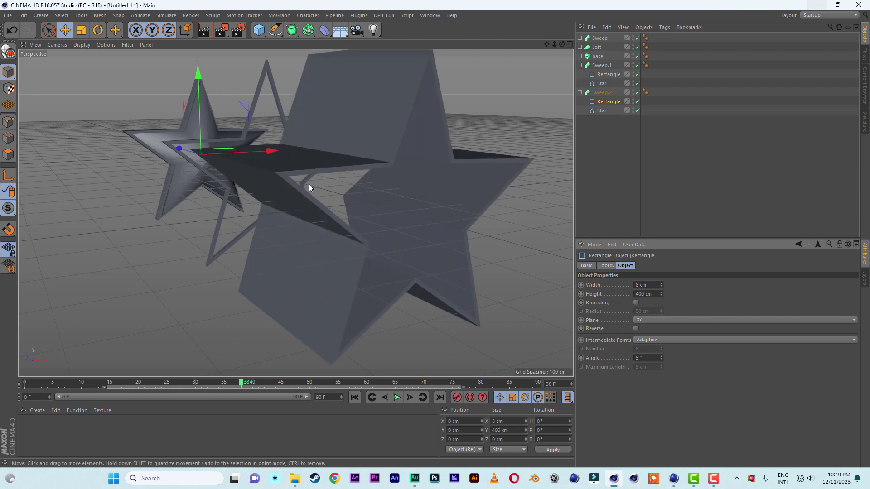
- Shift the position keys of Sweep.2's star spline to frames 30 and 90, and scrub through the result
drag(244, 382, 161, 376)
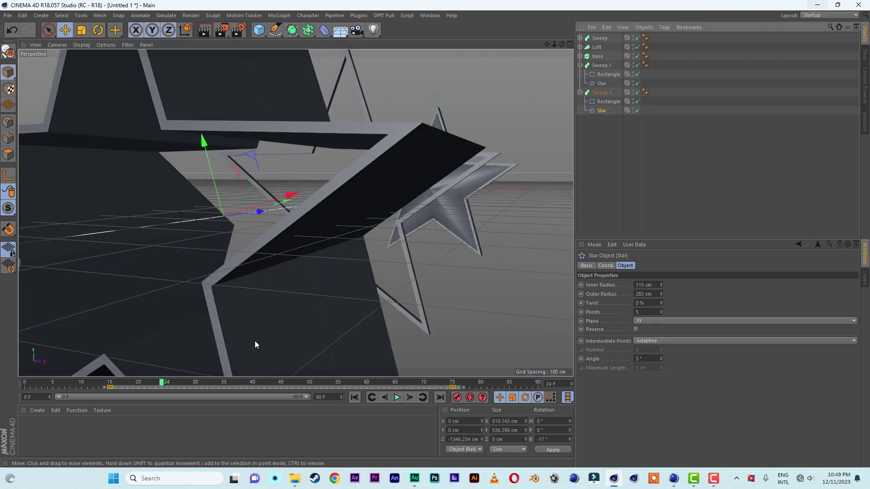
drag(113, 388, 198, 389)
drag(121, 384, 334, 387)
- Face the star from the front at close range and play the animation from its first frame
alt+drag(401, 218, 434, 232)
scroll(434, 231, up, 2)
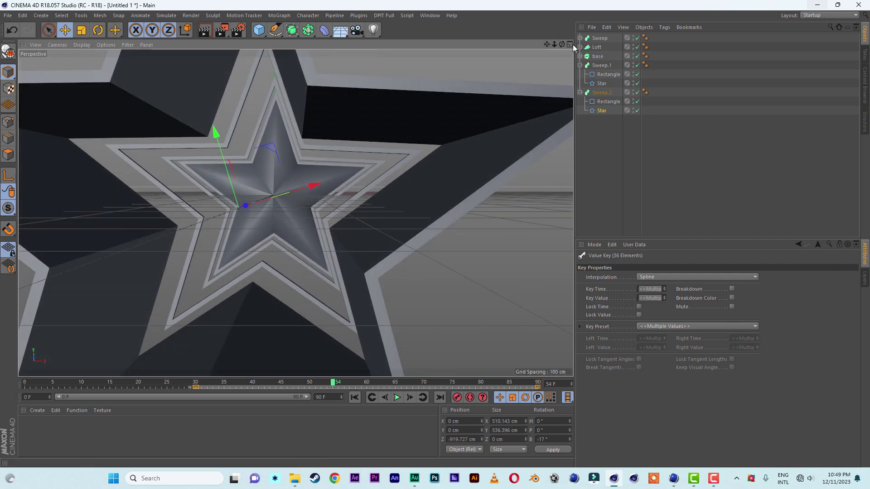
drag(554, 44, 534, 52)
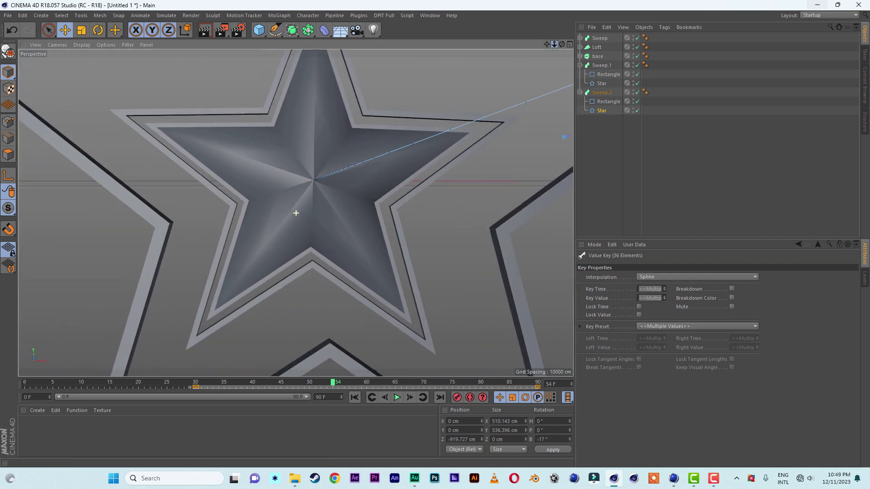
click(355, 397)
click(397, 397)
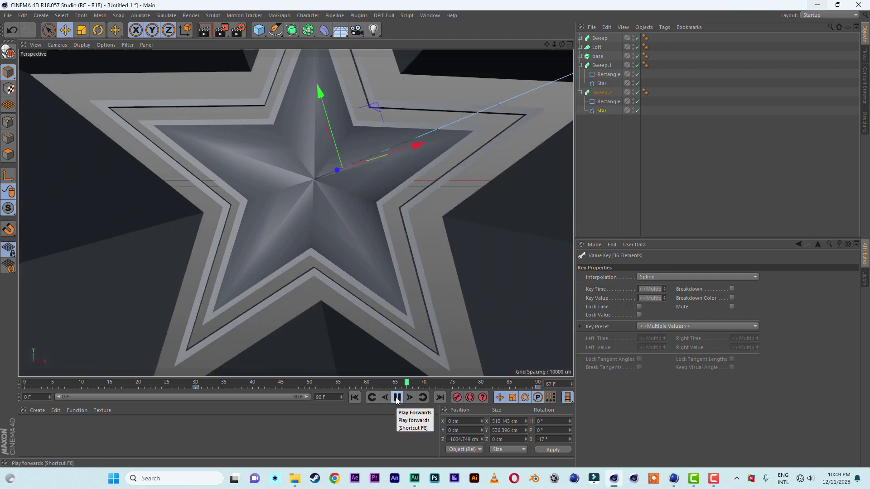
click(397, 397)
- Compare the timing of the deep swept star with the star round.c4d reference by scrubbing both scenes
click(674, 479)
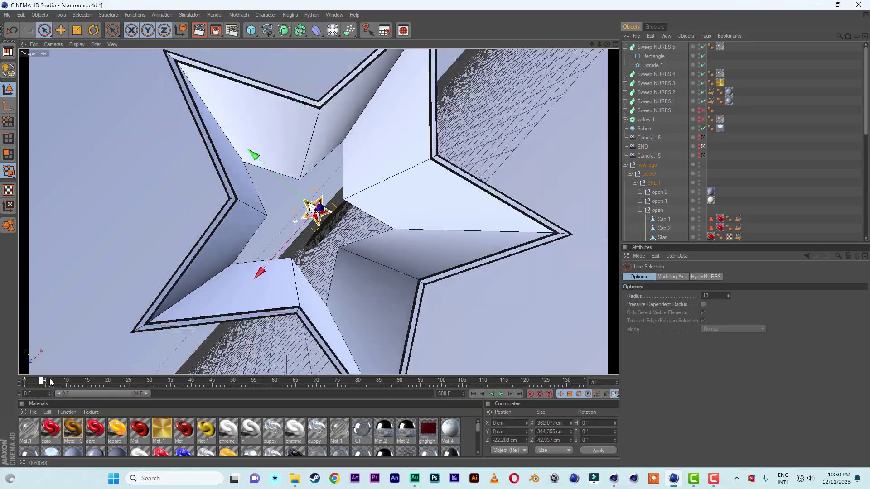
drag(50, 383, 25, 383)
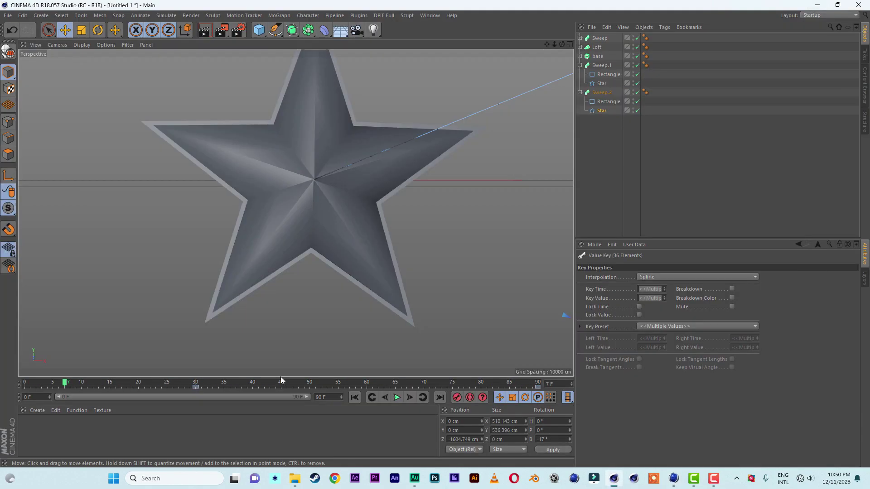
alt+drag(296, 213, 374, 356)
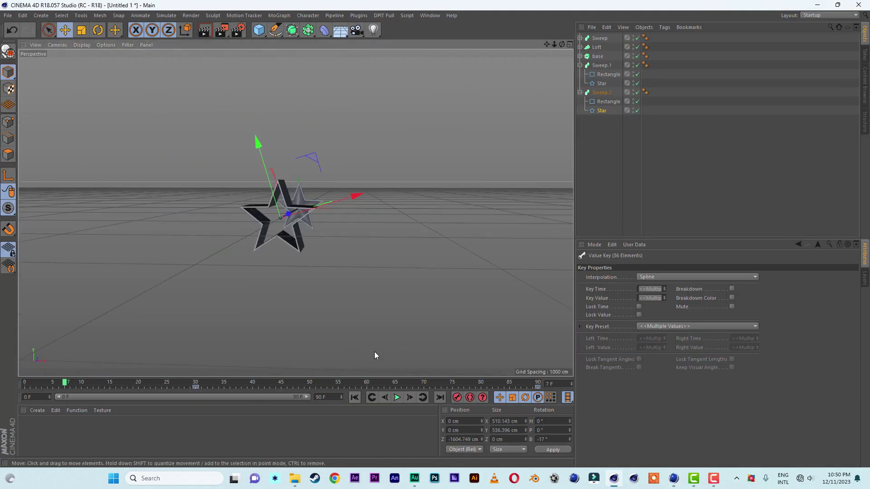
alt+drag(565, 98, 198, 285)
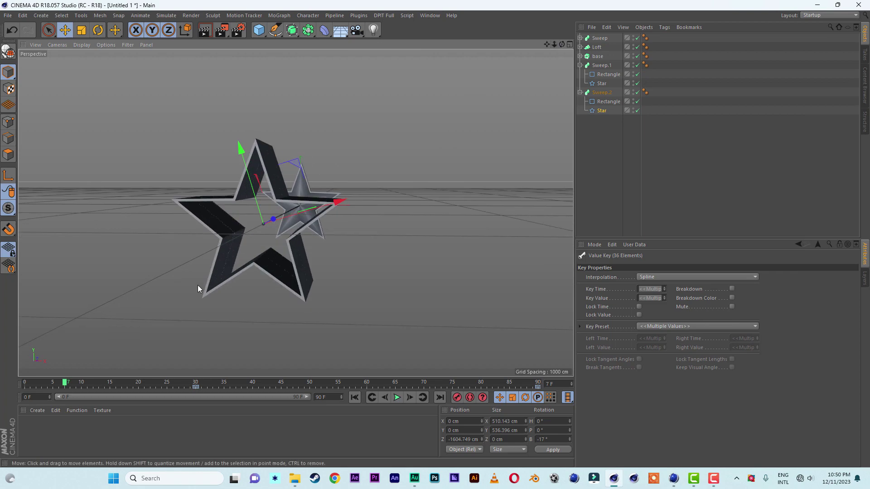
drag(213, 385, 386, 400)
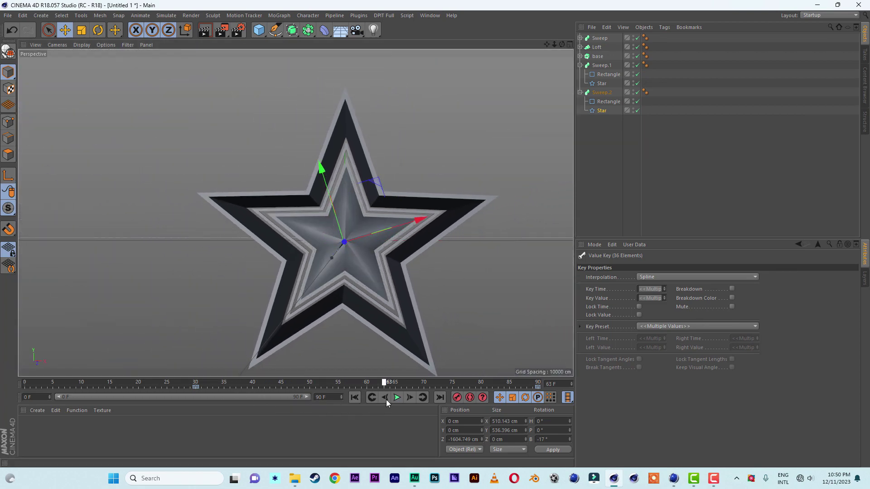
click(674, 479)
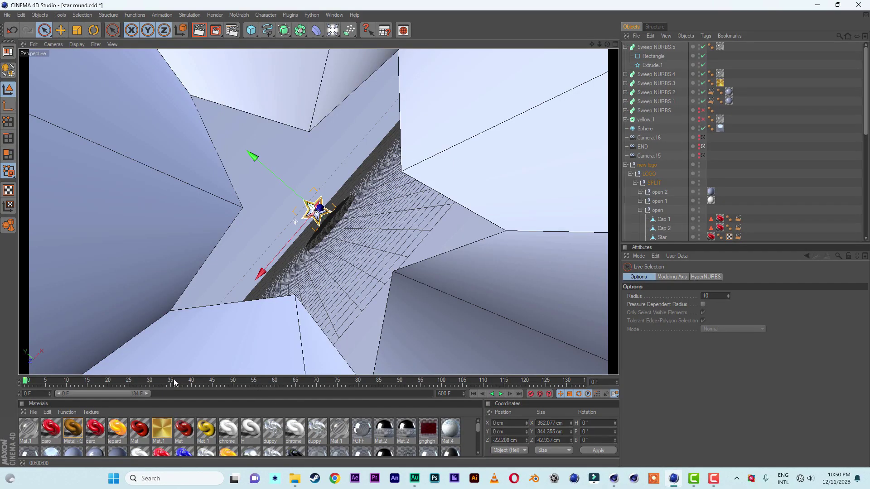
drag(173, 378, 54, 381)
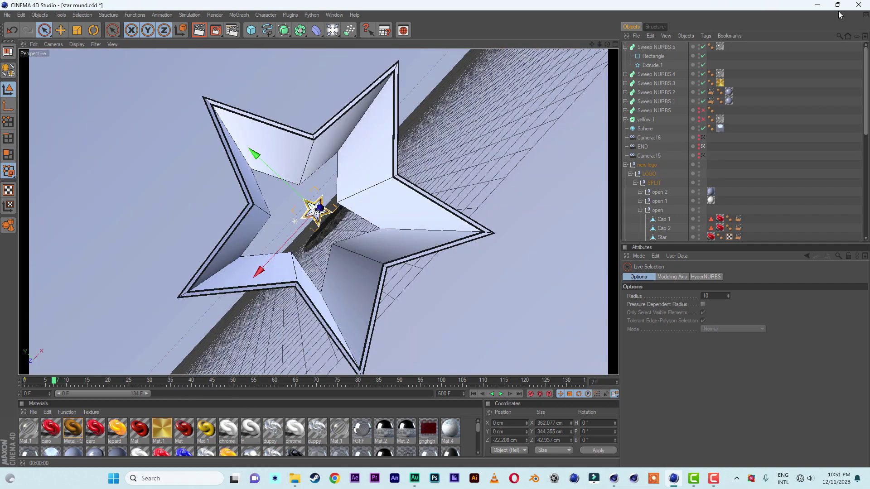
click(819, 6)
- Move the position keys of Sweep.2's star spline to frames 0 and 60, and scrub to check the timing
drag(243, 386, 7, 386)
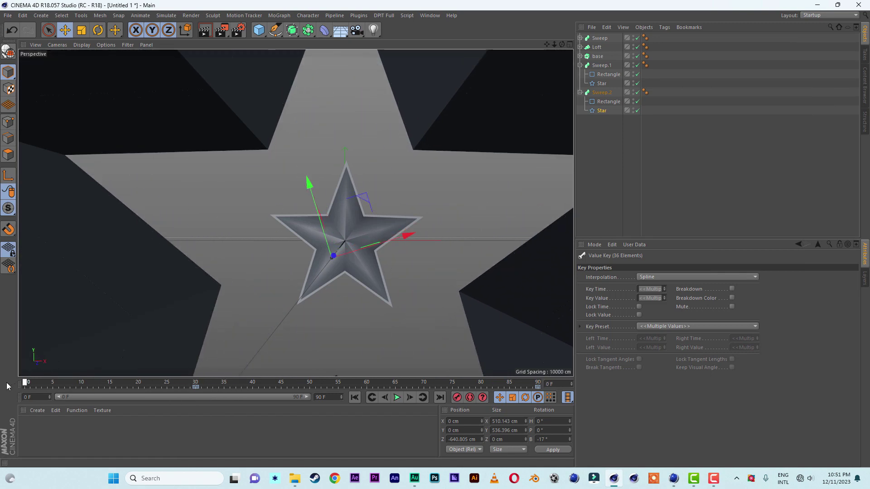
click(606, 108)
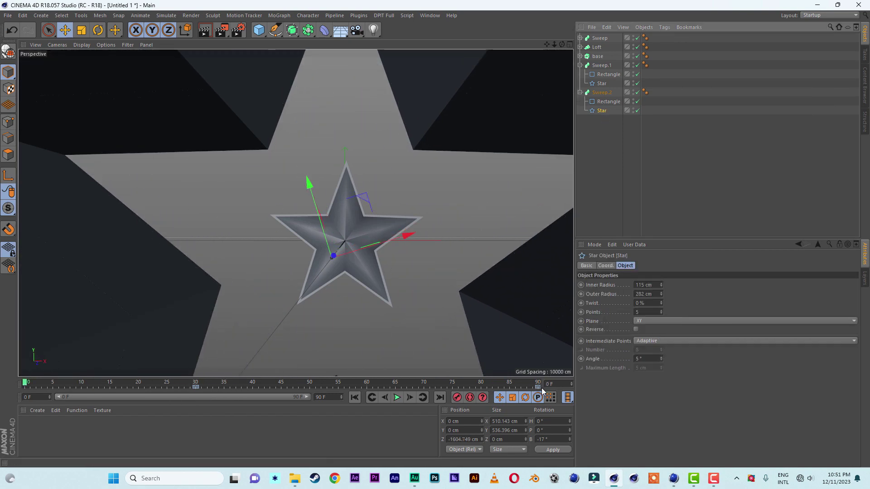
click(190, 388)
drag(28, 385, 202, 385)
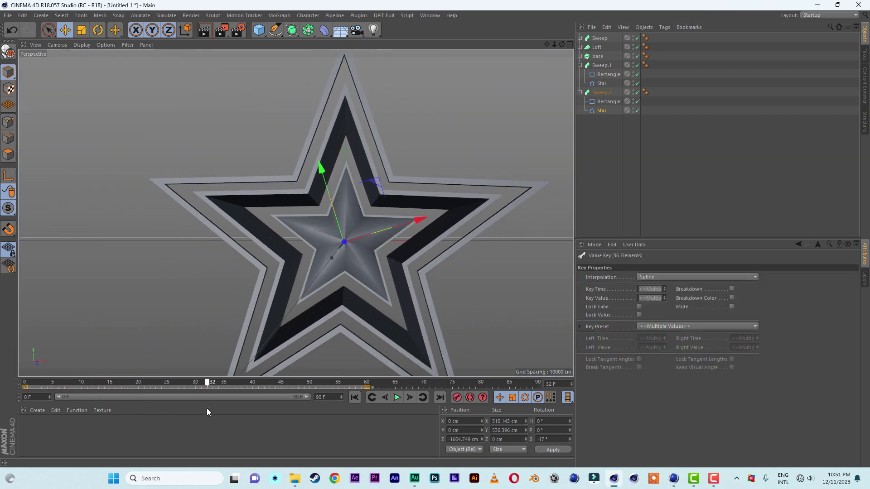
- Delay the animation of Sweep.1's star spline so its first key falls on frame 35, and rewind to frame 0
click(508, 182)
click(597, 85)
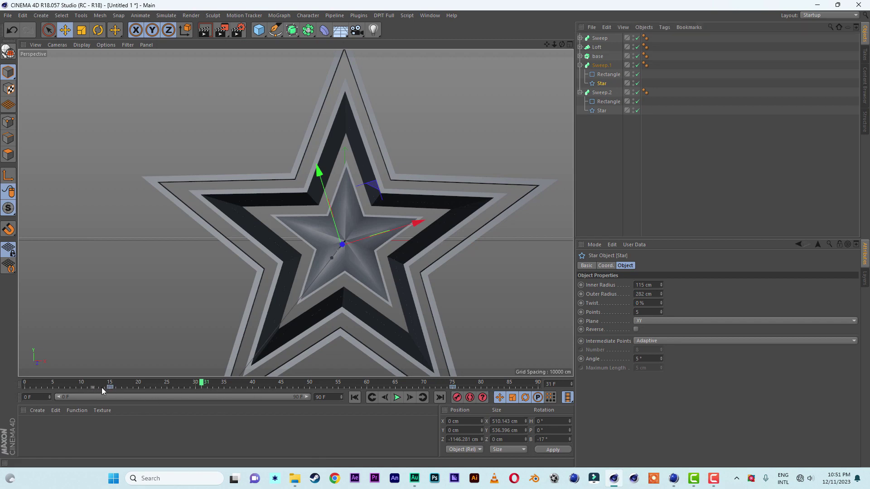
drag(102, 390, 537, 385)
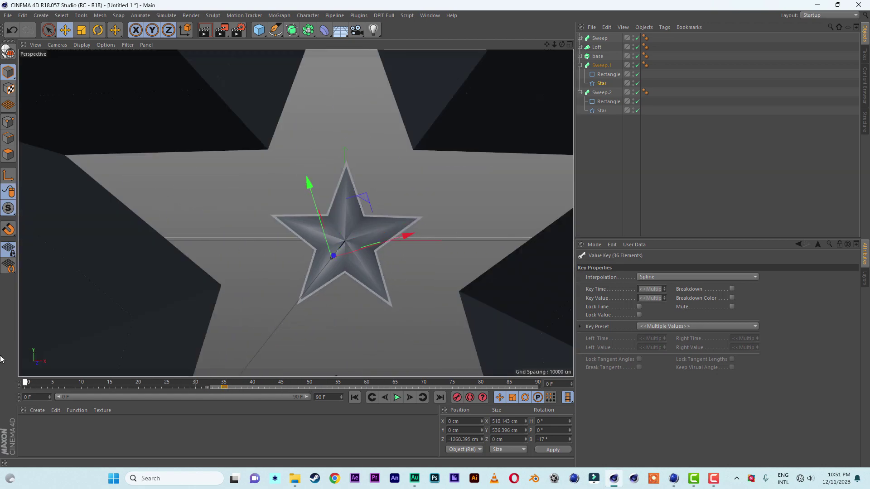
key(shift+f)
scroll(330, 251, up, 6)
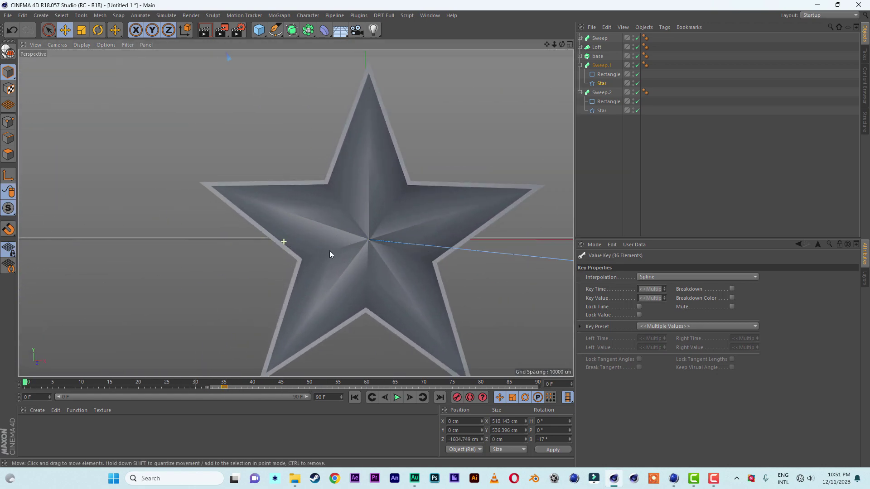
- Switch to the star round.c4d reference, scrub to about frame 51 to examine the opening star pieces, and return
click(675, 480)
mouse_move(53, 382)
mouse_down()
mouse_move(250, 383)
mouse_move(239, 384)
mouse_up()
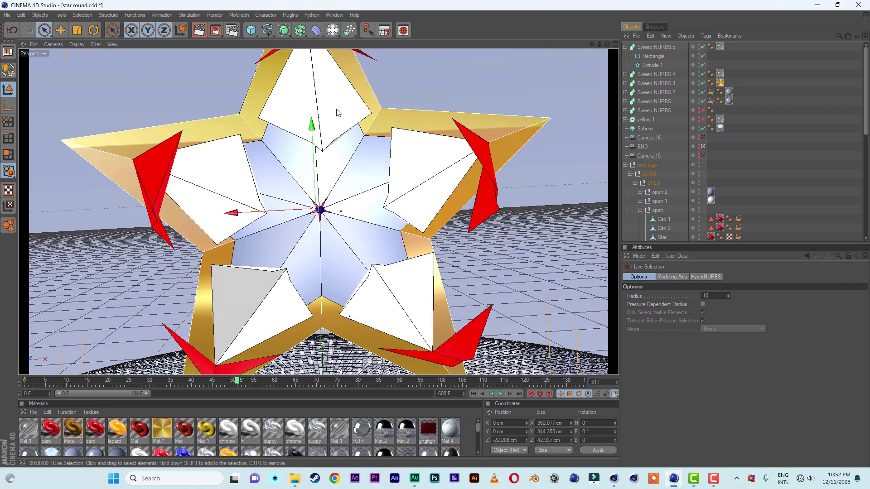
key(alt+Tab)
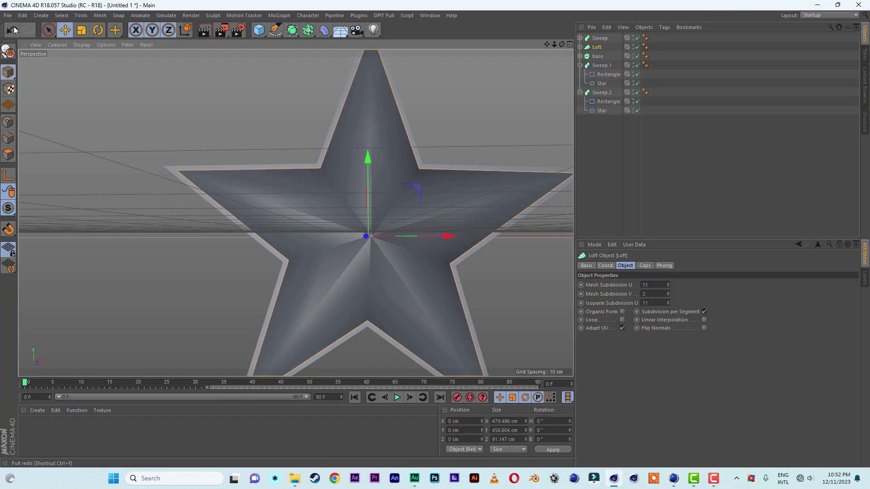
- Turn off the grid display in the perspective viewport and view the star at an angle
click(128, 45)
click(134, 177)
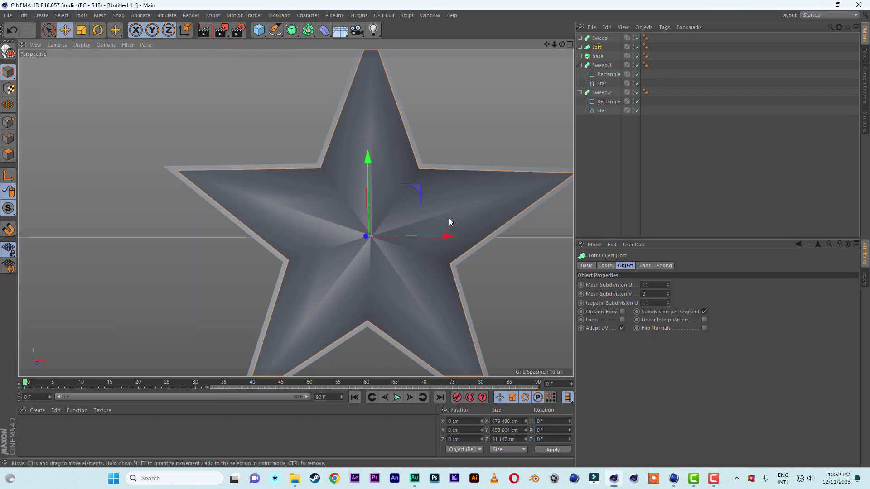
alt+drag(362, 241, 320, 261)
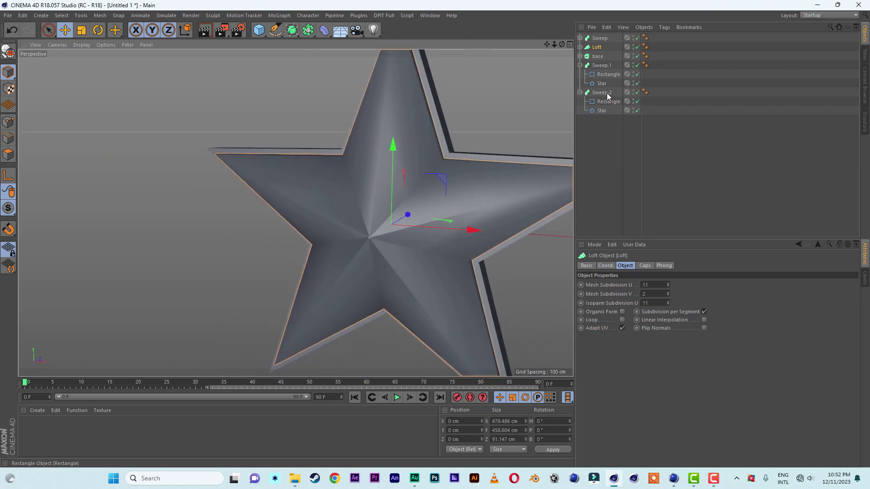
- Make the Loft editable and expand its hierarchy to inspect the cap objects
key(c)
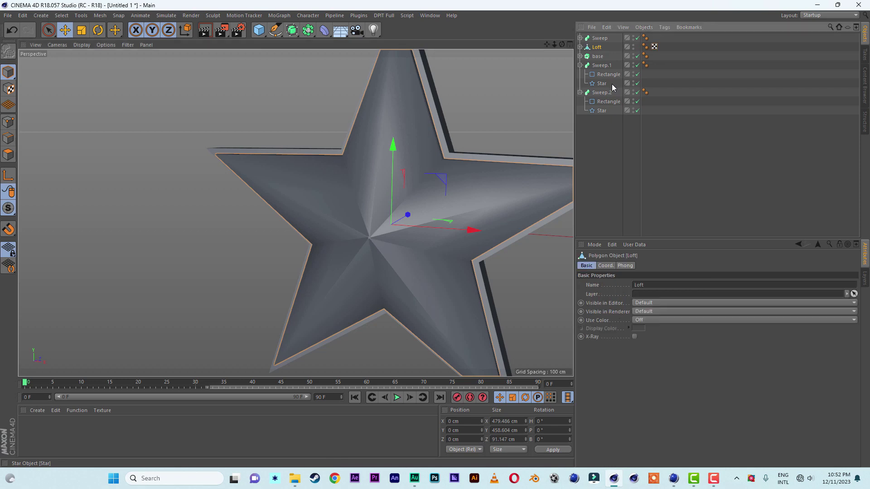
click(580, 47)
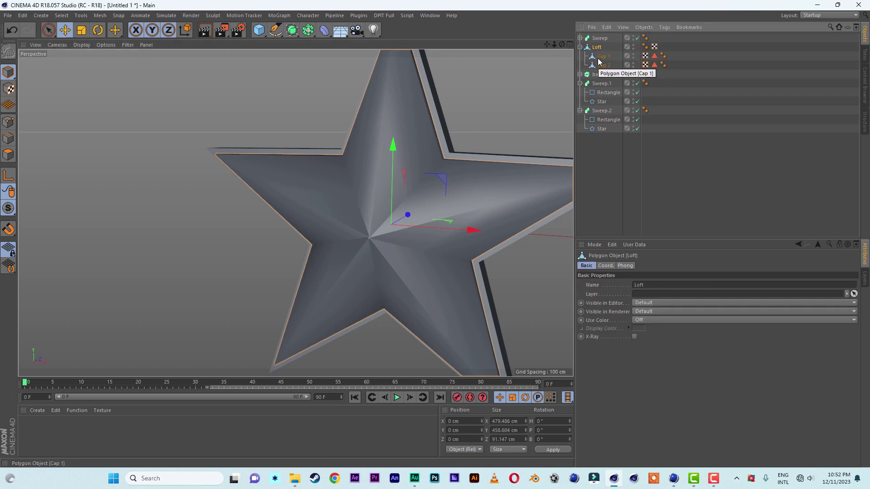
click(599, 60)
drag(546, 44, 312, 261)
click(588, 50)
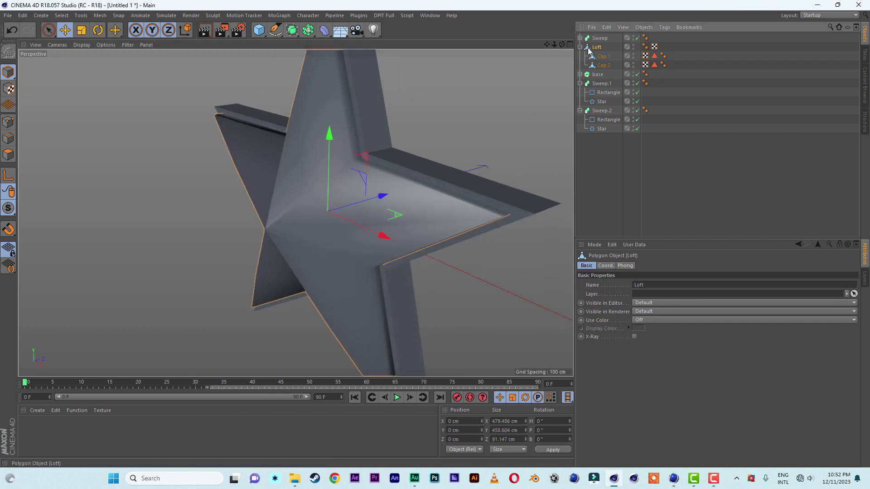
- Collapse Sweep.1, hide the base object, and select the Loft's Cap 1
click(580, 83)
click(603, 74)
click(634, 74)
click(344, 231)
alt+drag(345, 230, 399, 202)
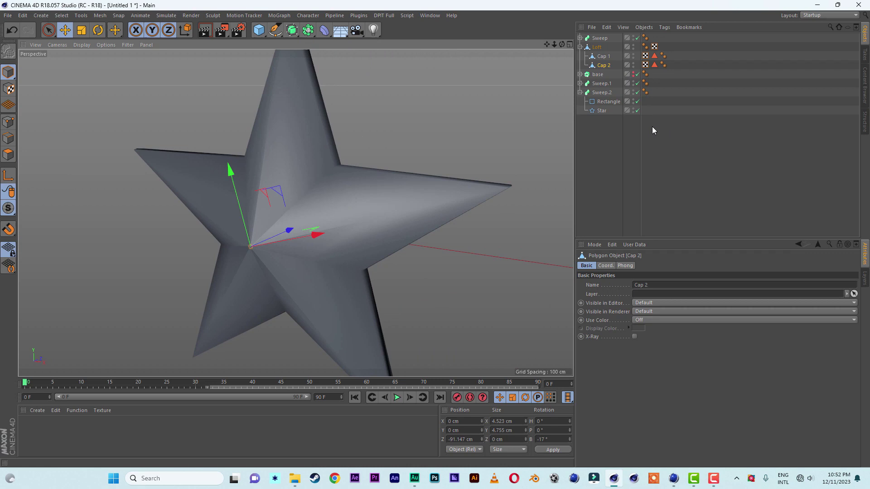
click(597, 48)
click(603, 56)
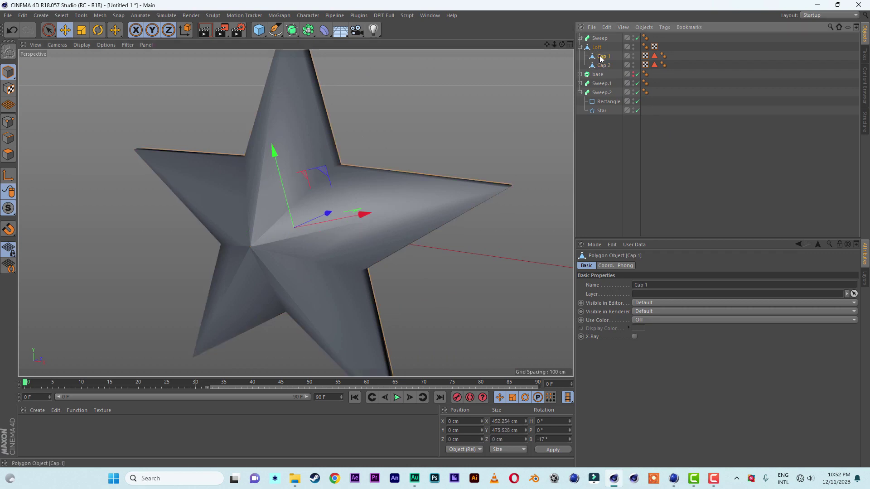
- In polygon mode, use Live Selection to select the front faces on the upper half of the Loft's right arm
click(7, 156)
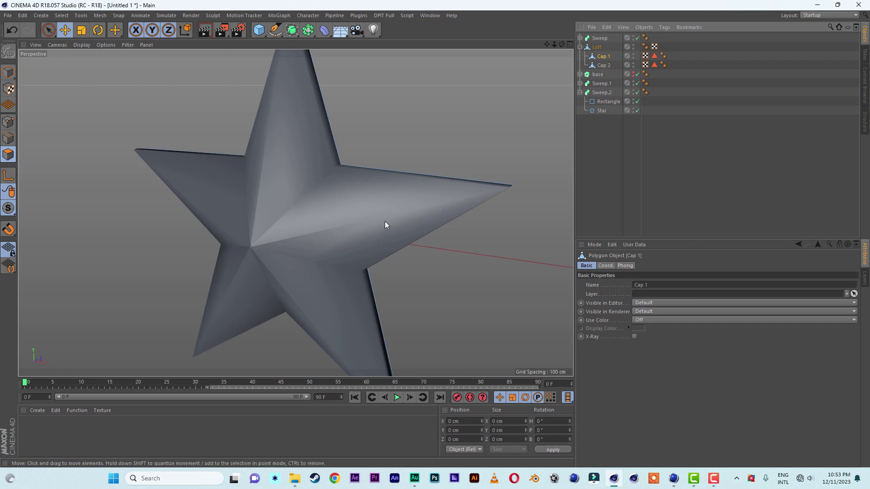
click(597, 48)
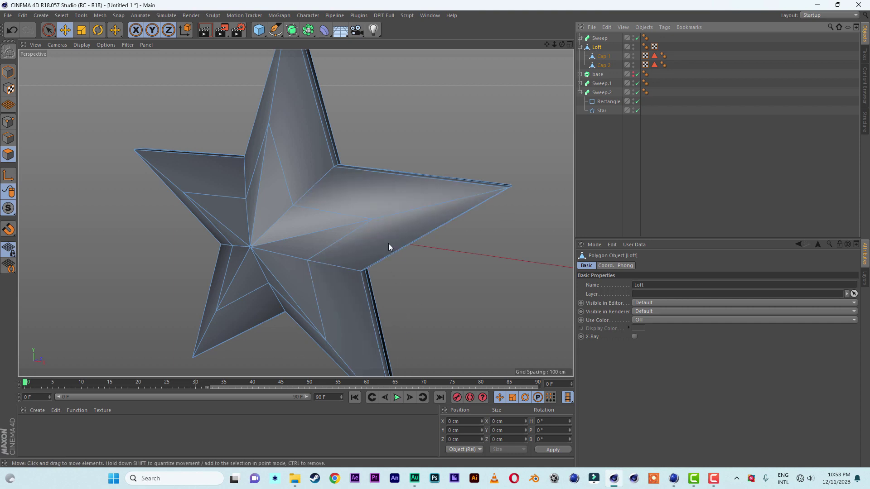
key(9)
click(303, 216)
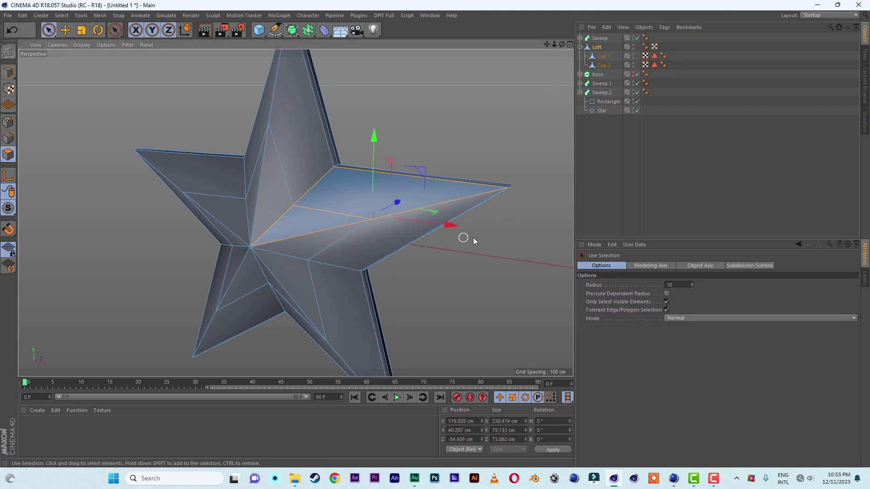
alt+drag(450, 206, 481, 169)
- Delete the Loft's Cap 1 and Cap 2 objects and reselect the Loft
click(603, 55)
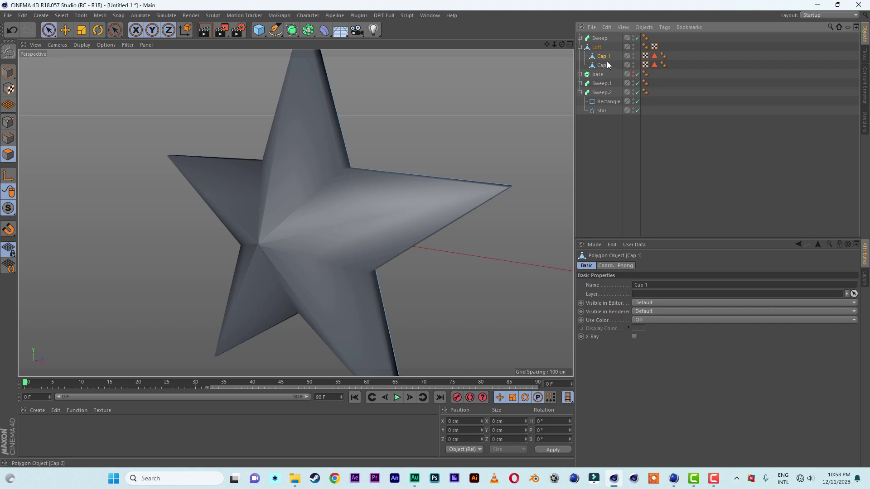
key(Delete)
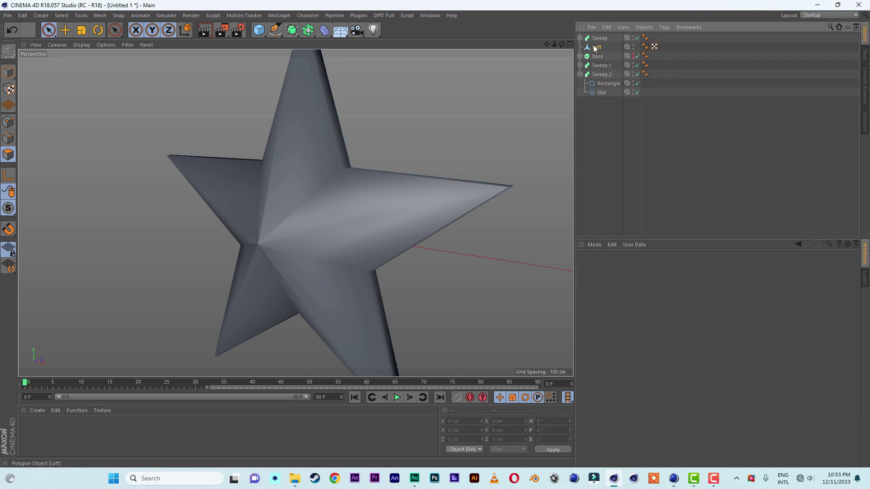
click(595, 48)
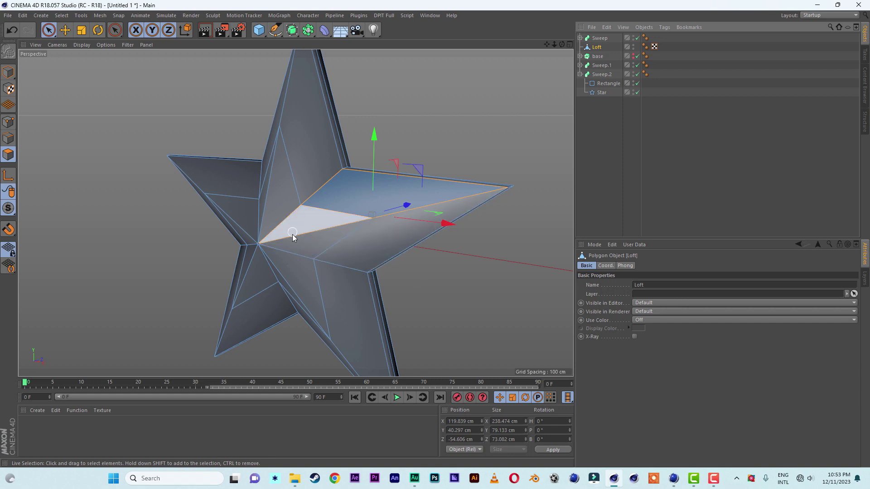
- Delete the front faces on the upper half of the Loft's right arm, together with the thin side faces along its upper edge
alt+drag(305, 225, 365, 220)
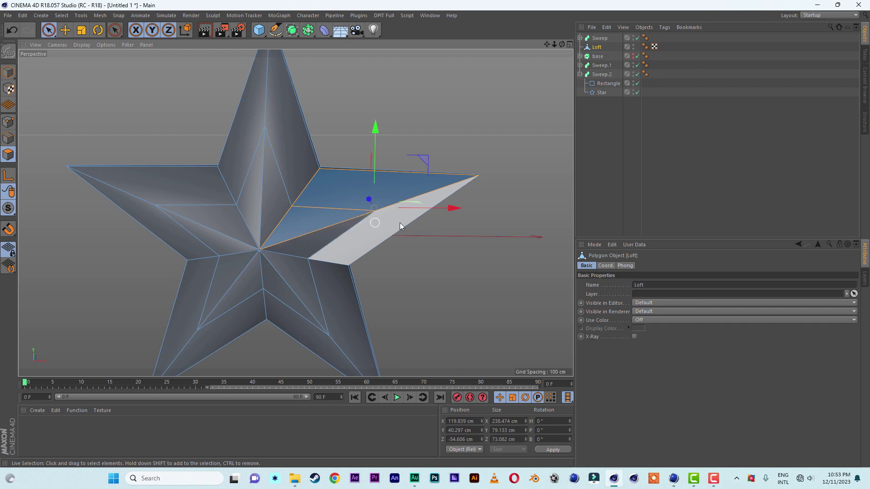
mouse_move(422, 175)
alt+mouse_down()
mouse_move(204, 188)
mouse_move(340, 185)
mouse_move(427, 177)
mouse_move(423, 168)
mouse_move(418, 179)
alt+mouse_up()
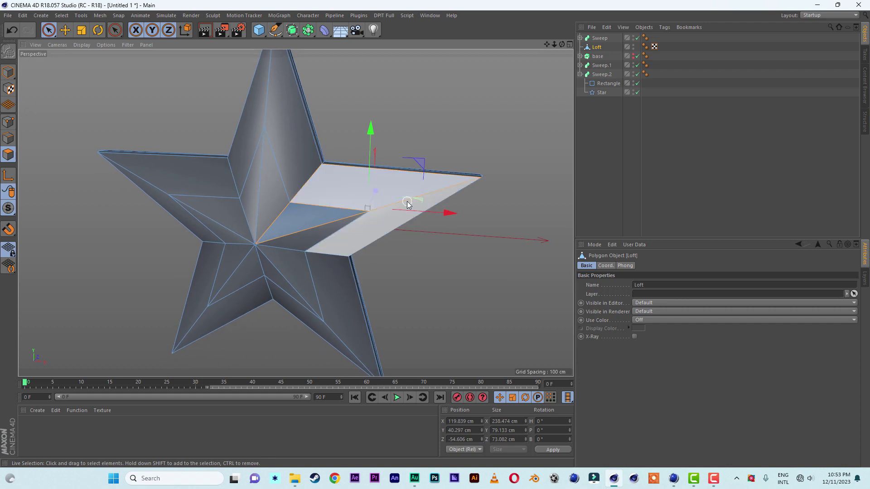
alt+drag(369, 196, 394, 197)
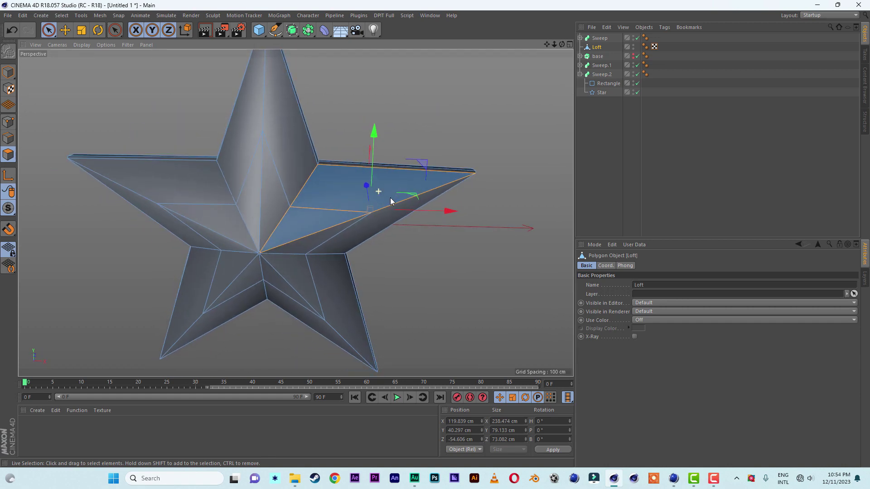
shift+click(363, 209)
key(Delete)
click(380, 166)
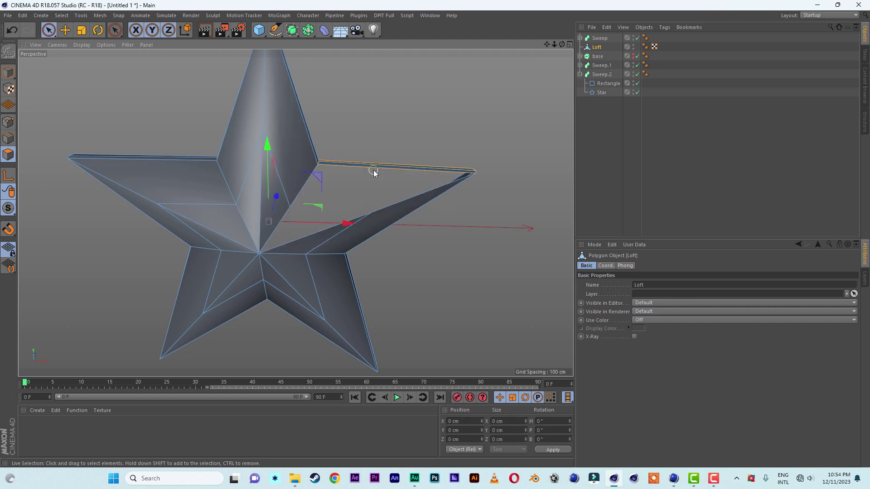
key(Delete)
- Delete the Loft's remaining polygons except those of the left arm, including the side faces of the top arm
mouse_move(341, 113)
mouse_down()
mouse_move(219, 96)
mouse_move(260, 188)
mouse_up()
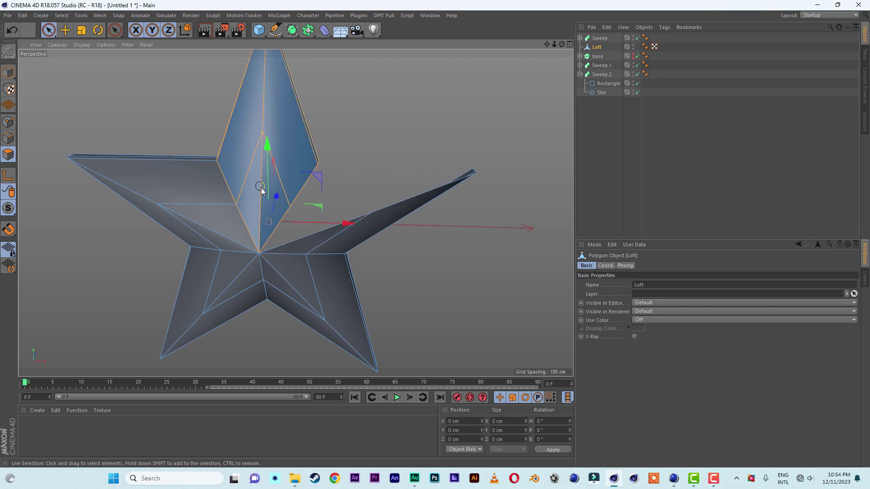
click(279, 196)
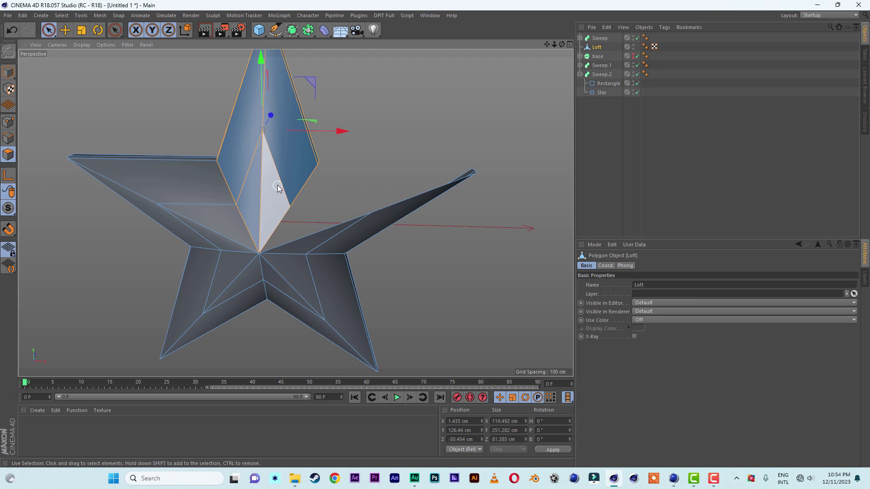
key(Delete)
drag(205, 108, 322, 116)
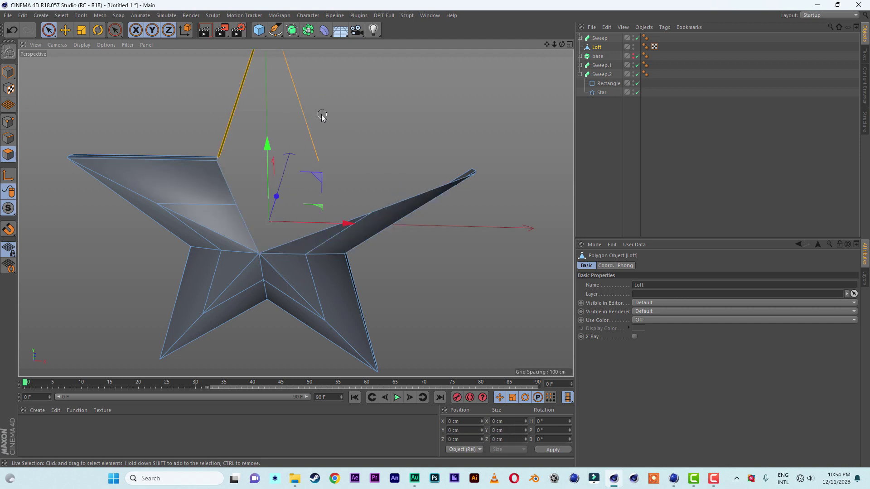
mouse_move(363, 156)
mouse_down()
mouse_move(318, 310)
mouse_move(239, 305)
mouse_up()
key(Delete)
key(Delete)
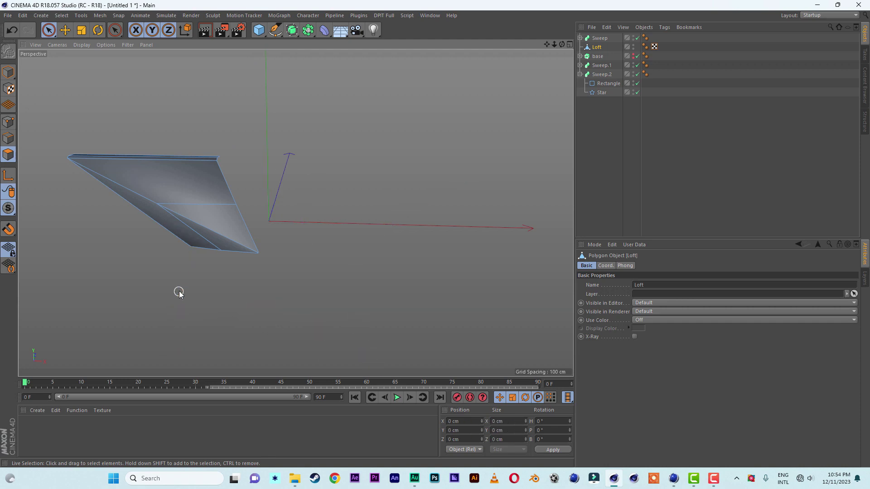
- Move the Loft's axis to the outer tip of the left arm, at about X -238.6 cm and Y 79.8 cm
alt+drag(322, 238, 305, 199)
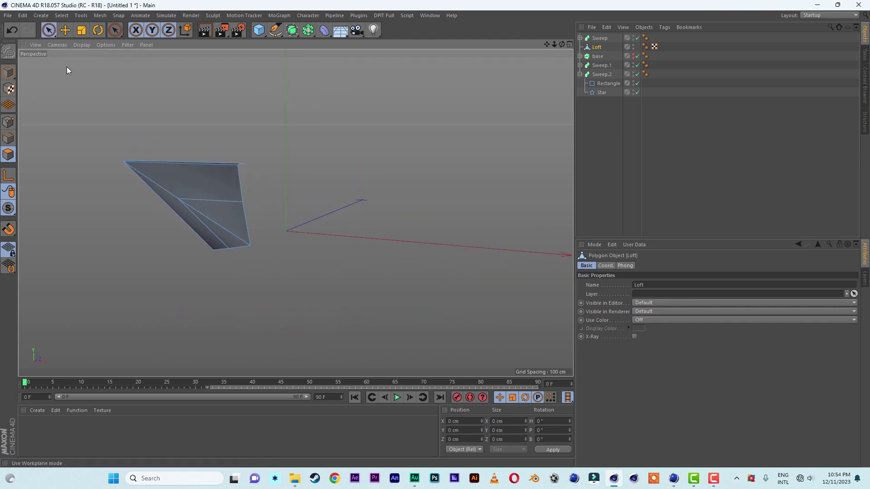
click(49, 31)
click(9, 72)
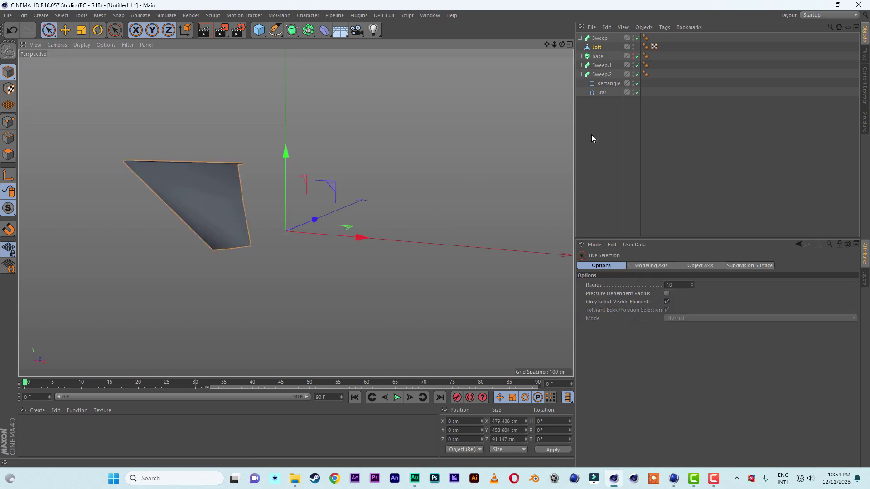
click(597, 47)
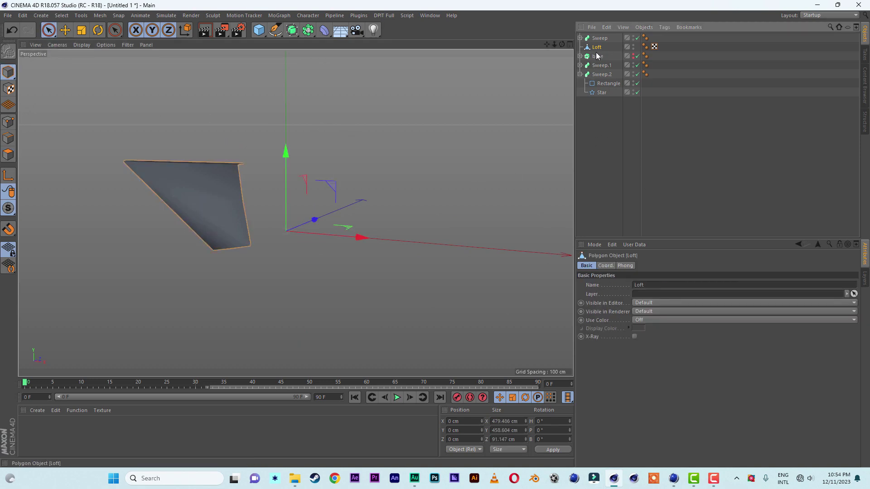
click(10, 179)
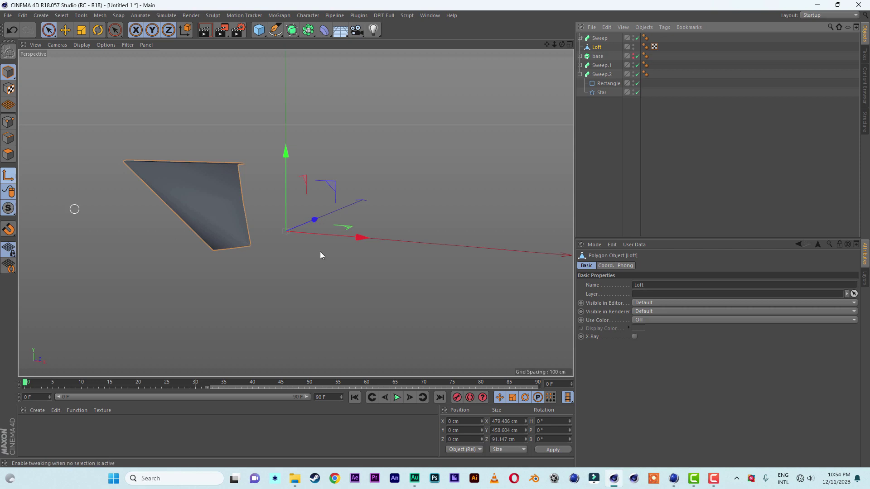
drag(364, 237, 221, 230)
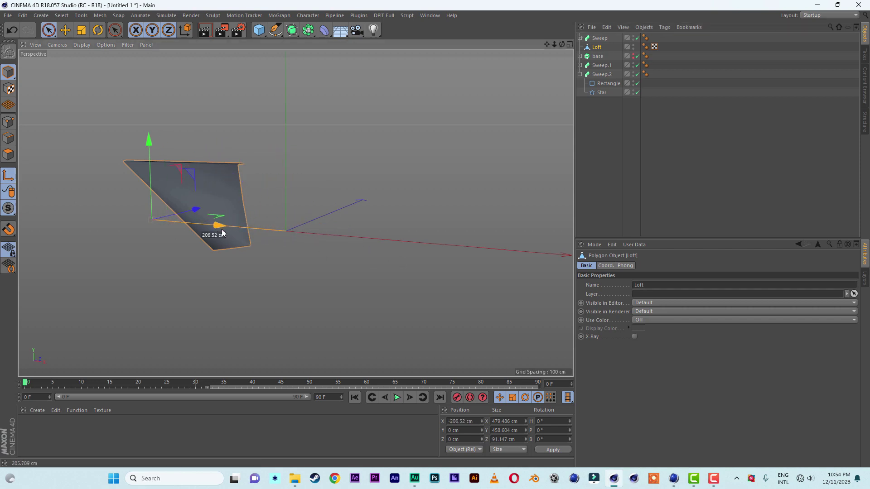
drag(149, 142, 143, 84)
drag(219, 167, 189, 165)
alt+drag(306, 254, 194, 192)
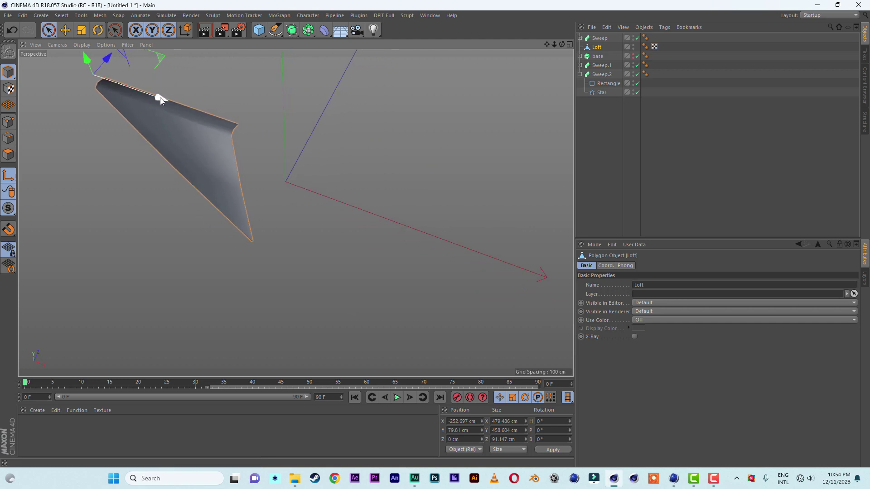
drag(159, 97, 169, 108)
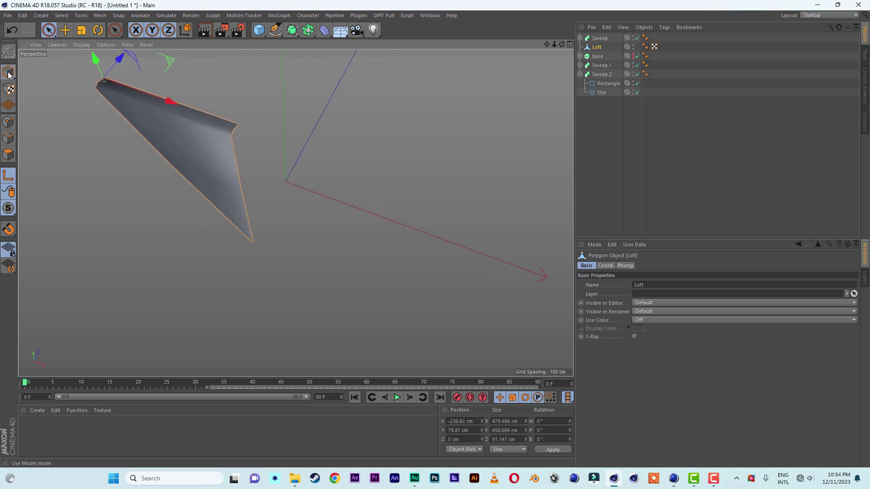
- Rotate the remaining Loft piece around its tip by setting its heading to -12°
click(48, 30)
alt+drag(218, 186, 247, 91)
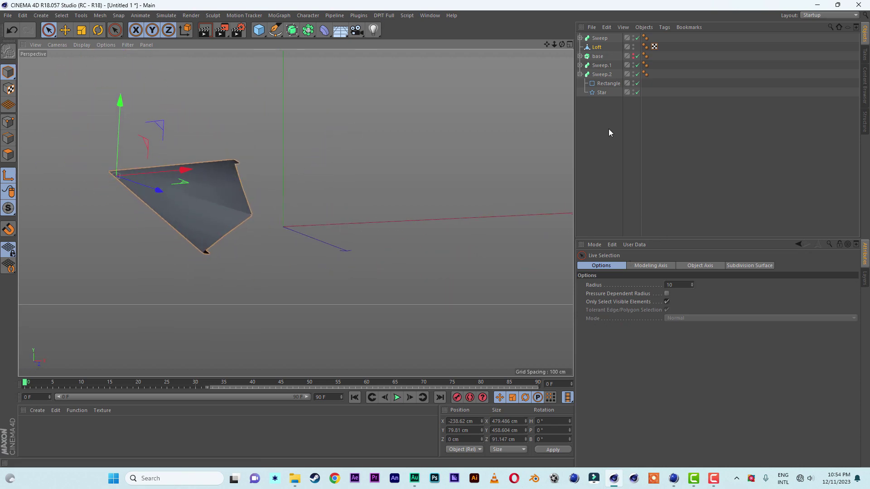
click(597, 48)
click(606, 266)
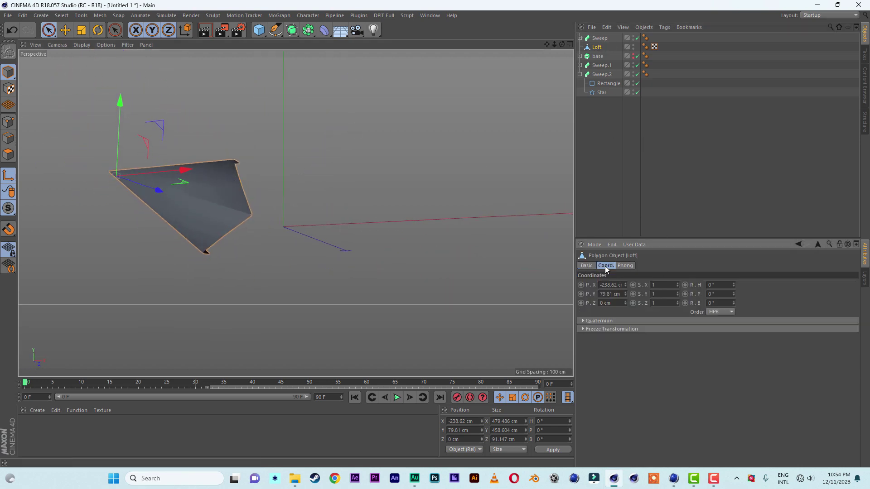
drag(733, 283, 733, 284)
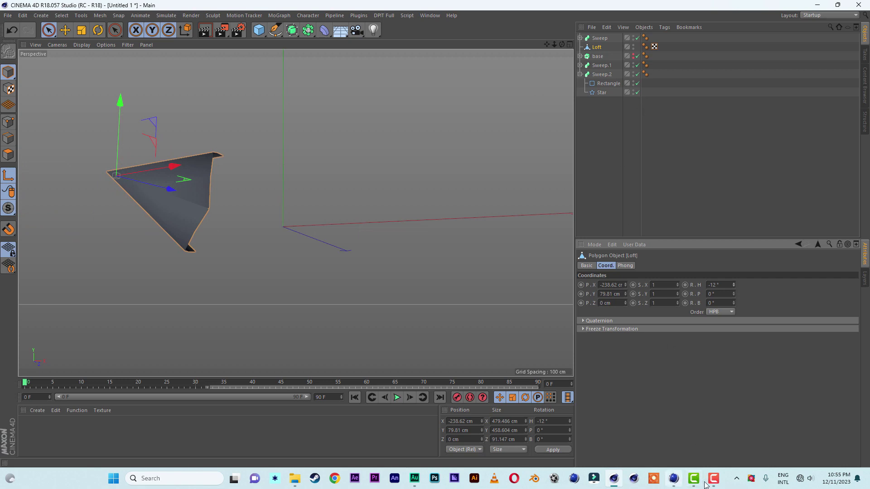
- Switch to the star round.c4d reference, scrub to frame 48, and view the opening star closely through Camera.15 instead of END
click(675, 480)
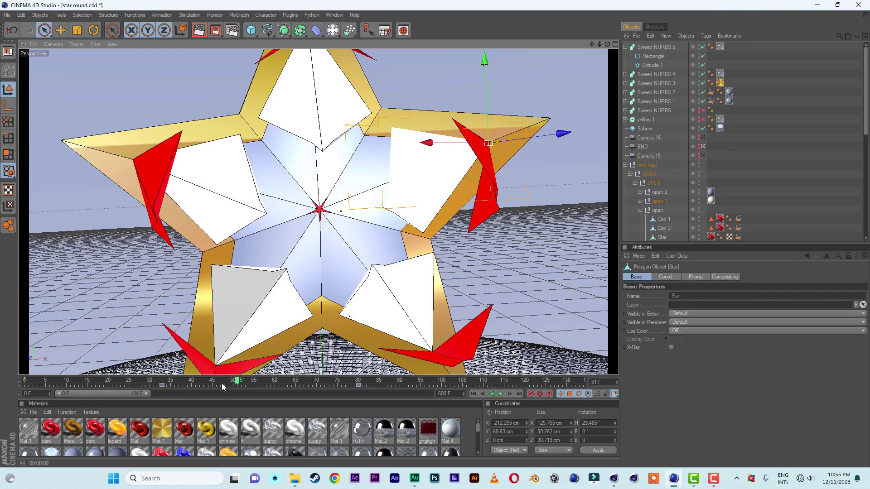
mouse_move(238, 383)
mouse_down()
mouse_move(206, 383)
mouse_move(226, 382)
mouse_up()
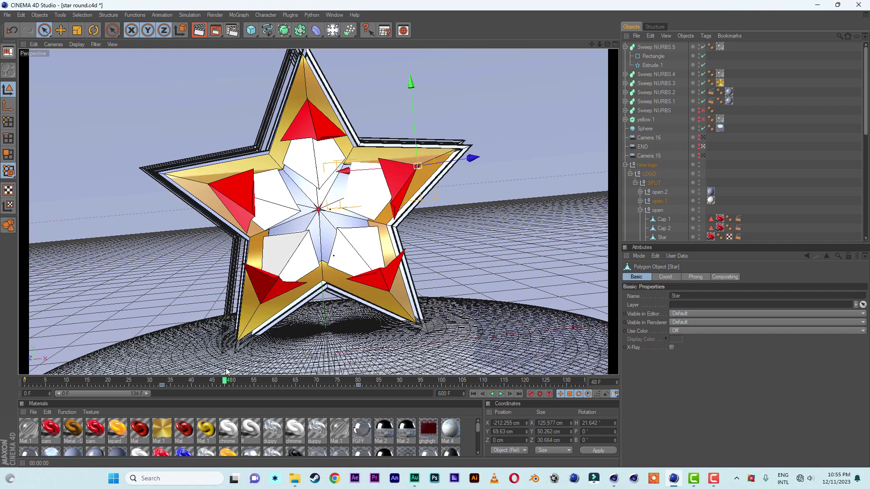
click(702, 147)
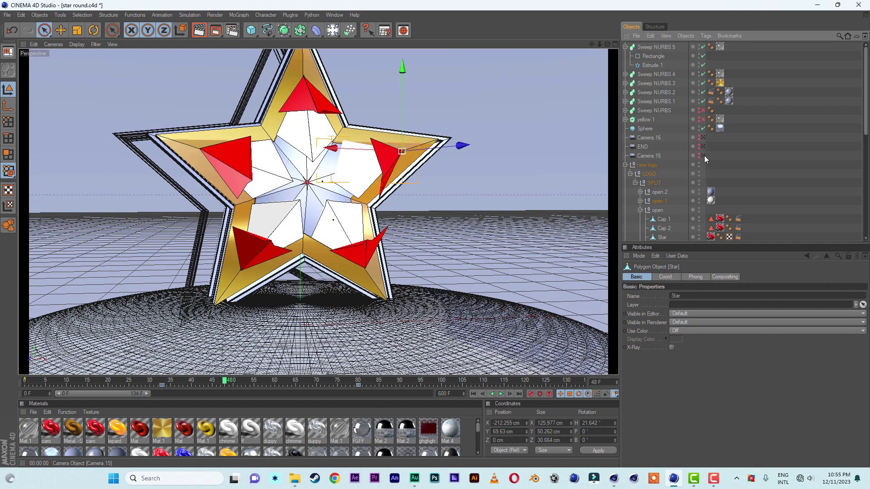
click(704, 156)
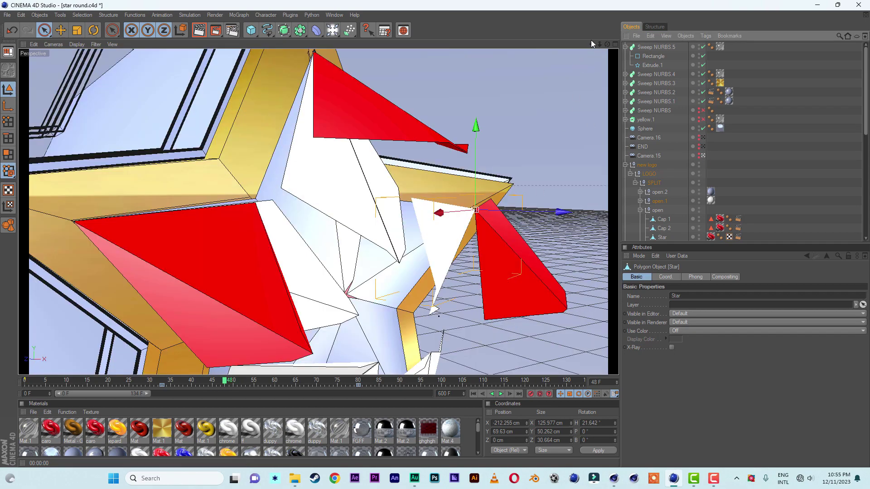
drag(599, 44, 600, 45)
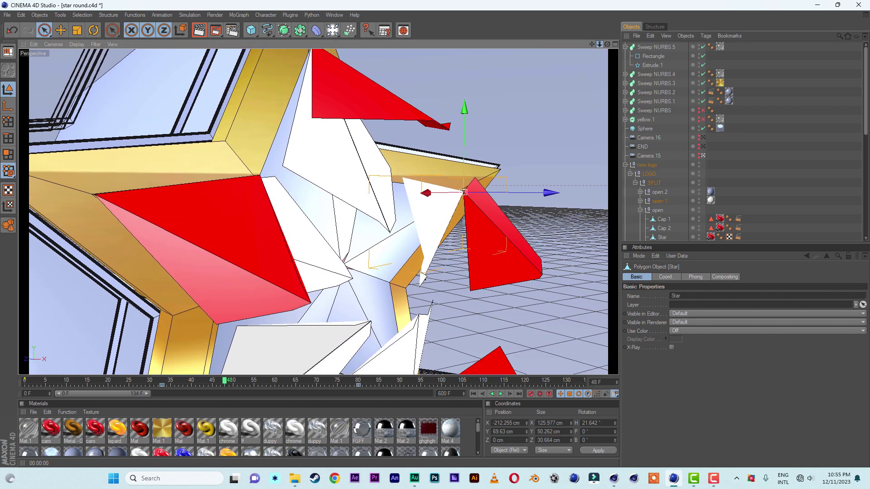
- At frame 53, examine the separate red Star pieces under the open group by selecting several of them
click(378, 104)
drag(220, 384, 247, 389)
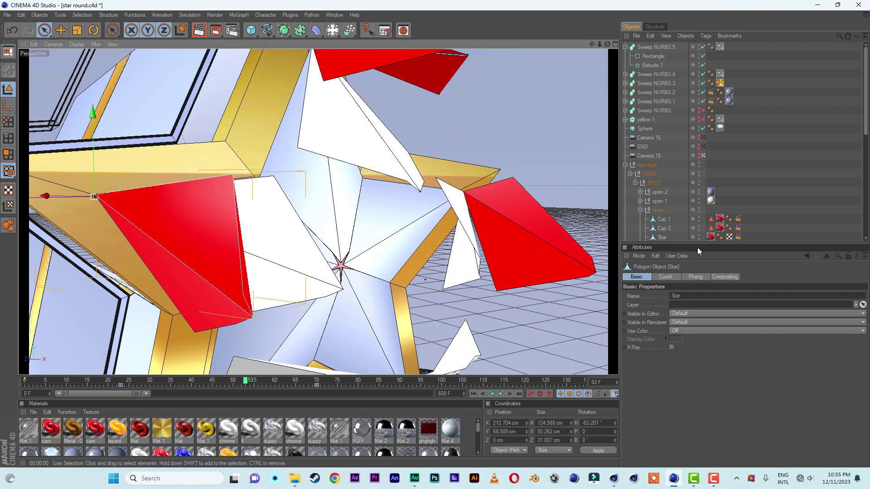
scroll(686, 174, down, 5)
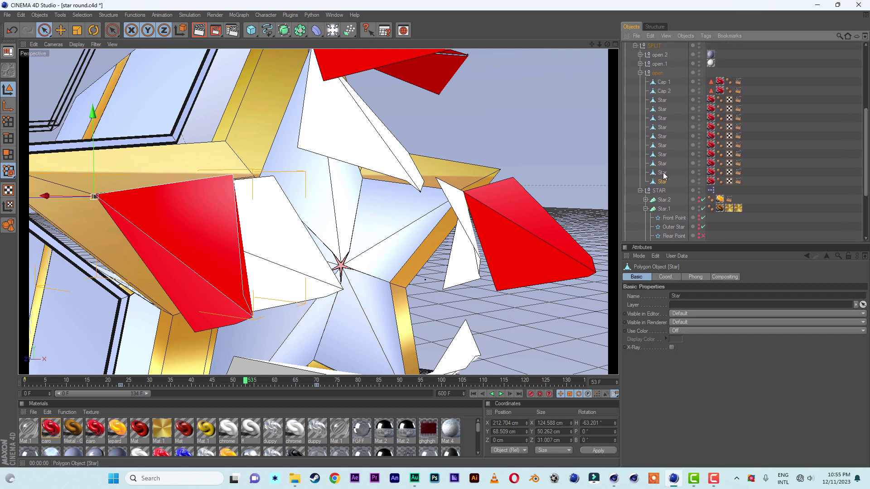
click(663, 173)
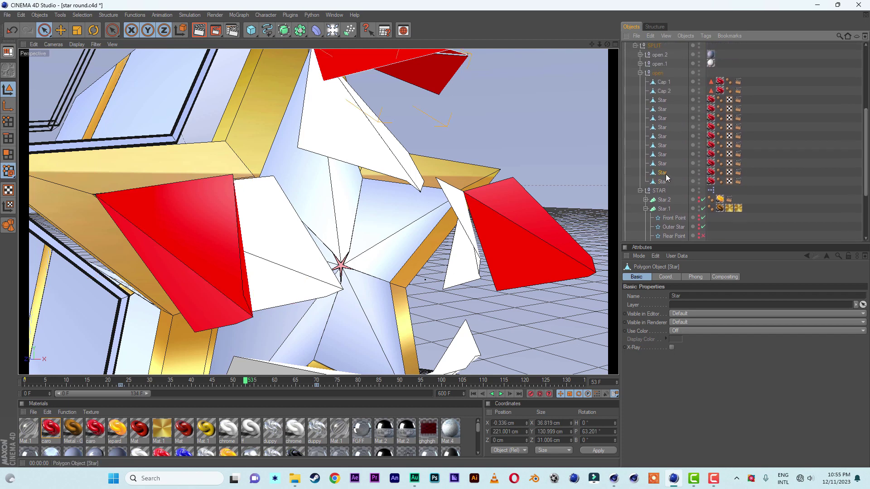
click(663, 163)
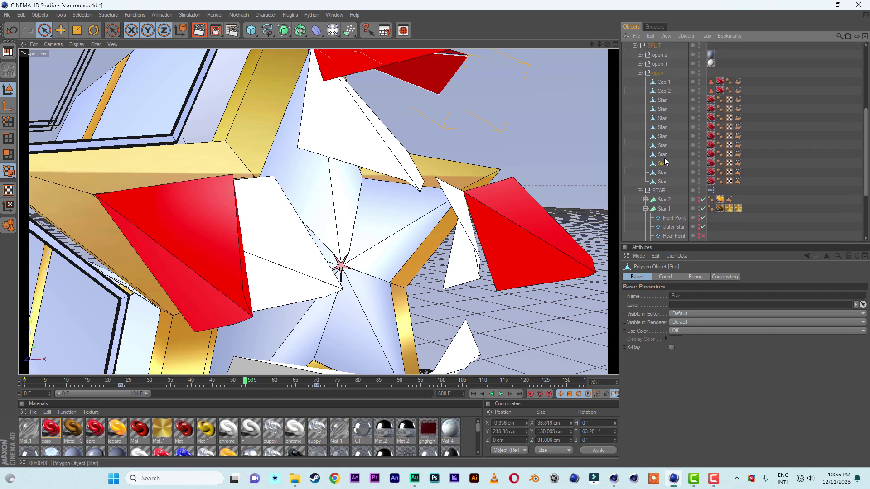
click(513, 255)
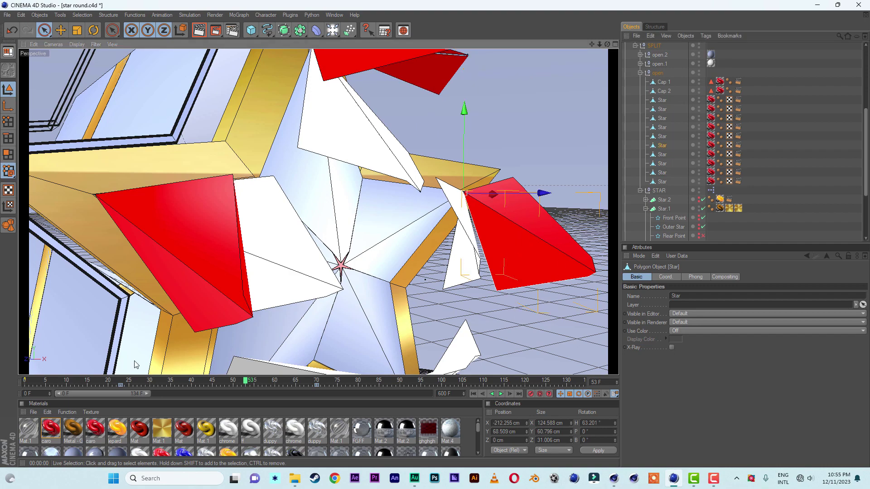
- Scrub the reference back to frame 48 and render the active view
drag(110, 379, 224, 390)
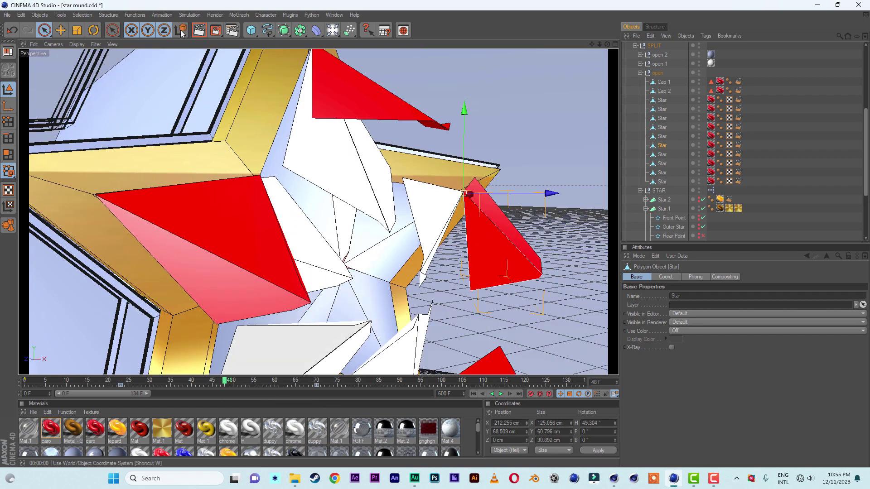
click(197, 34)
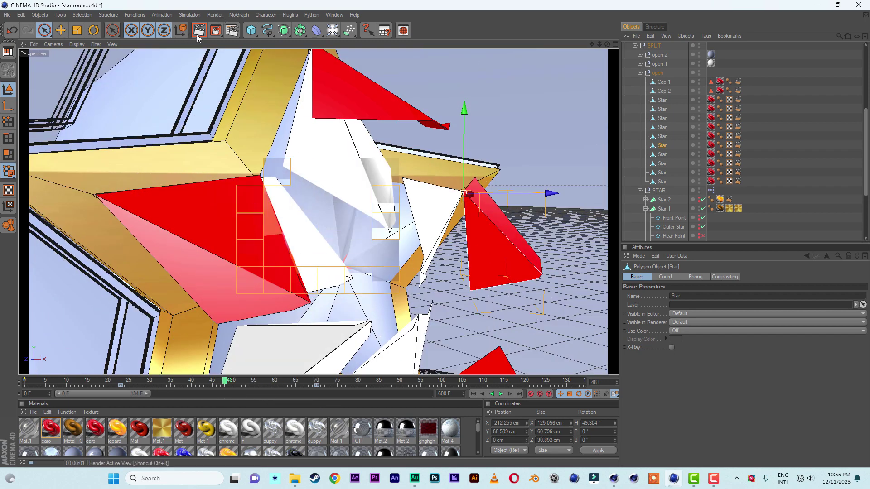